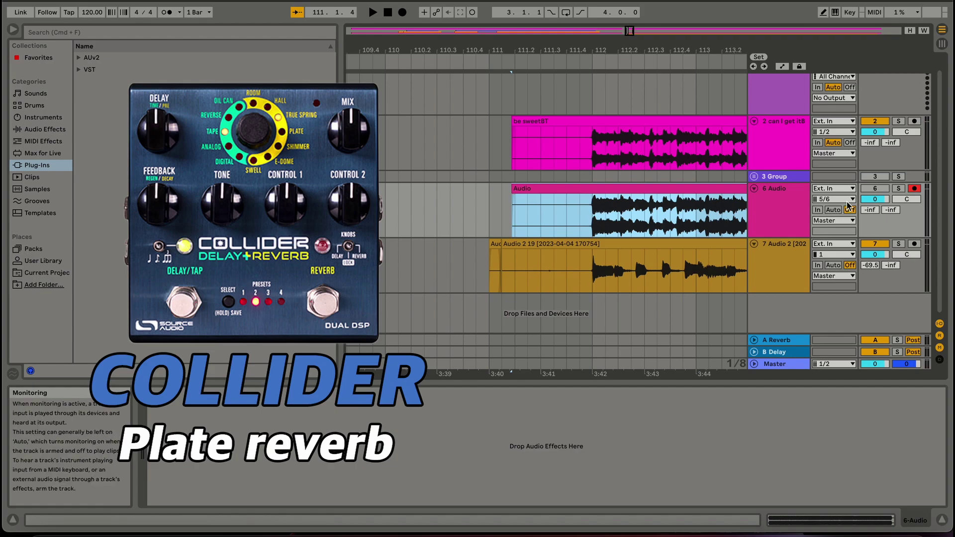
- Play the soloed 6 Audio track from just before the music starts, and turn its solo off
click(583, 219)
key(space)
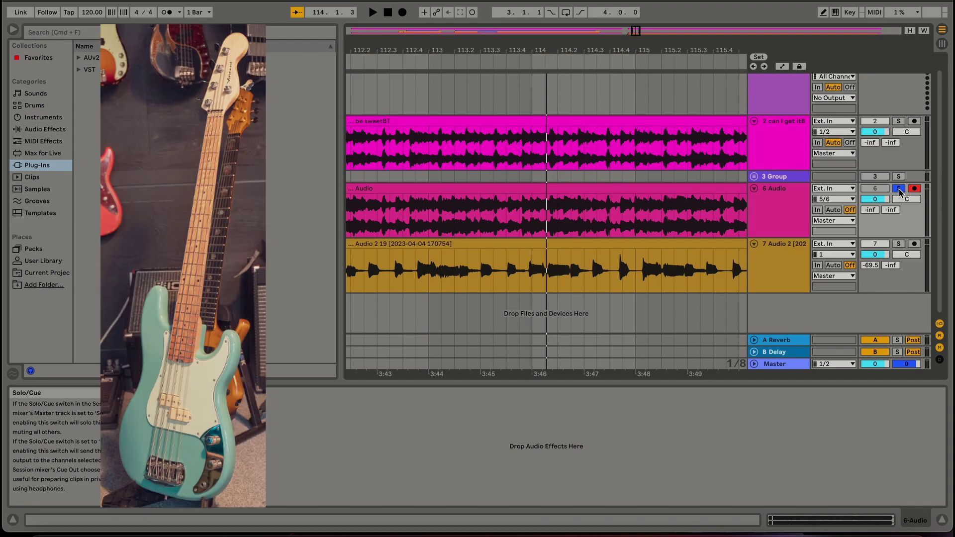
click(899, 189)
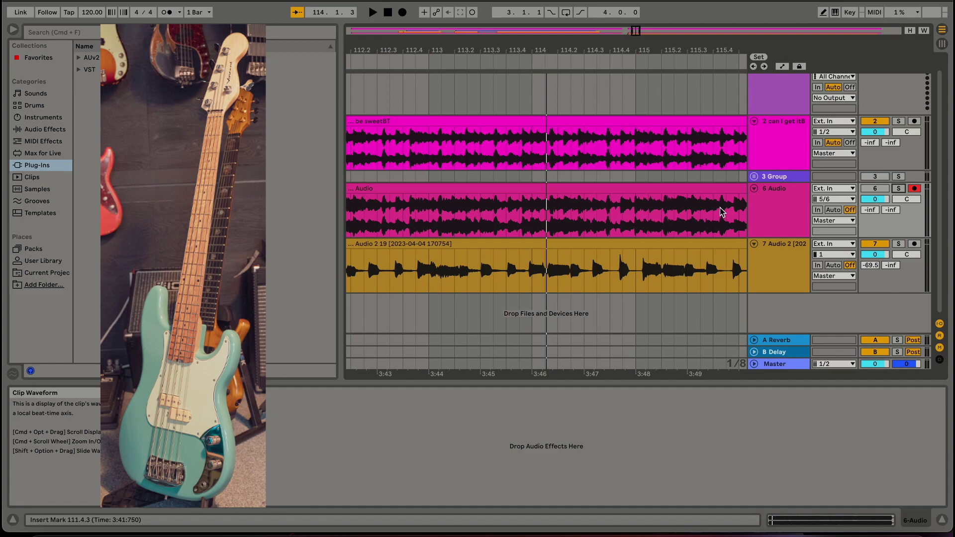
- Show the 7 Audio 2 track's devices with the Pro-Q 3 window closed, and play the arrangement from 111.4.3
scroll(574, 264, left, 5)
click(793, 265)
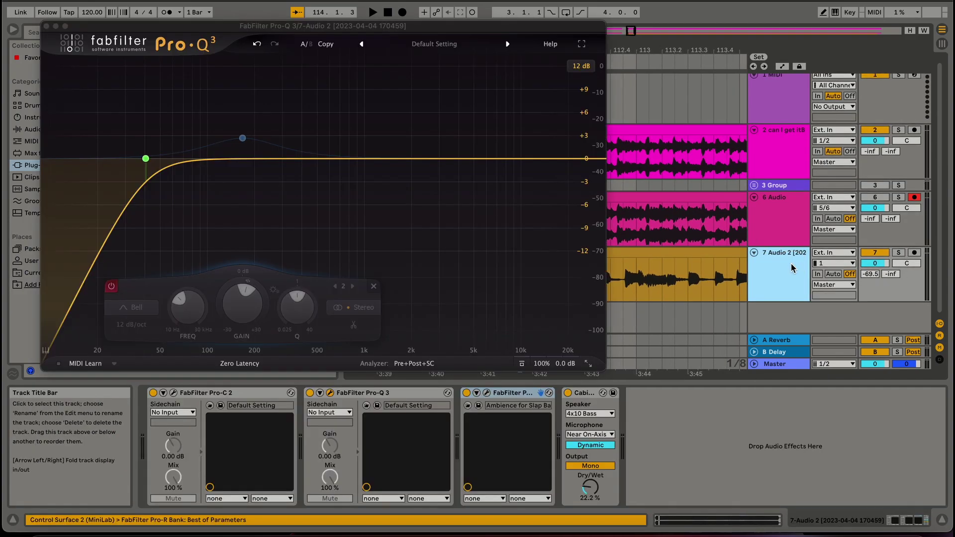
click(46, 26)
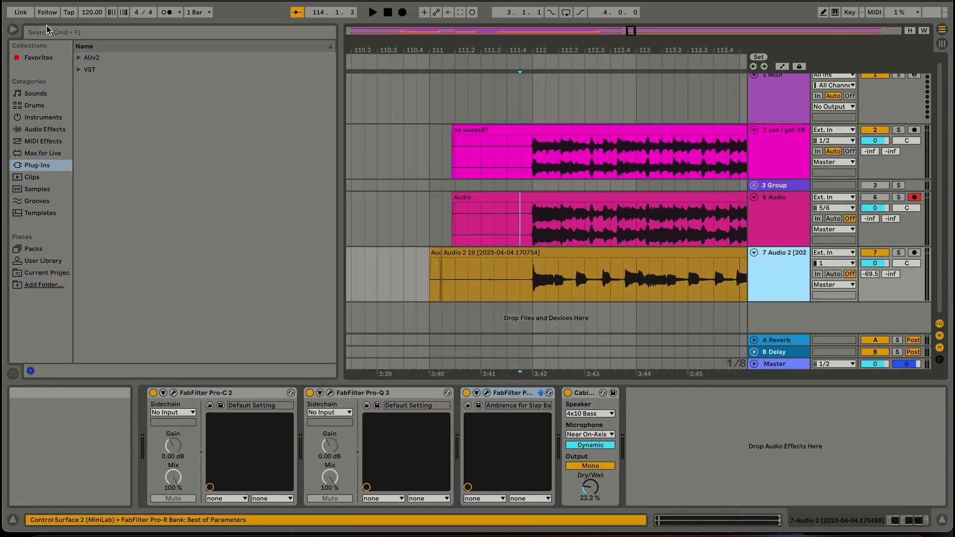
click(493, 284)
key(space)
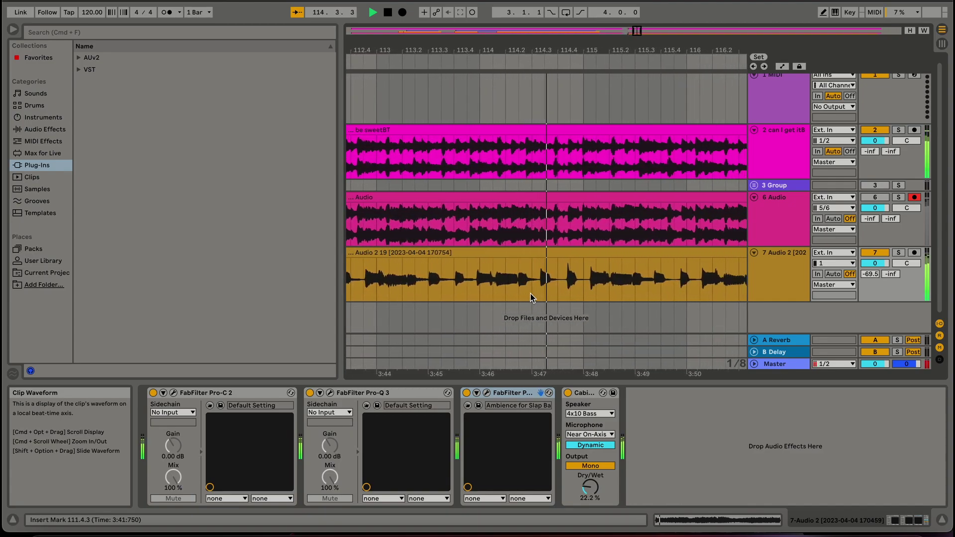
key(space)
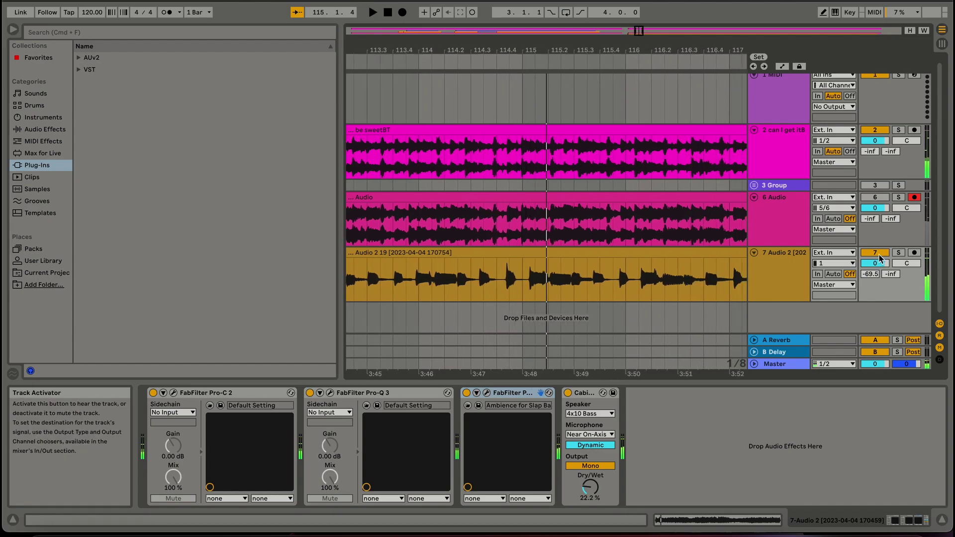
- Solo the 7 Audio 2 track and listen to a short passage of it on its own
click(898, 253)
key(space)
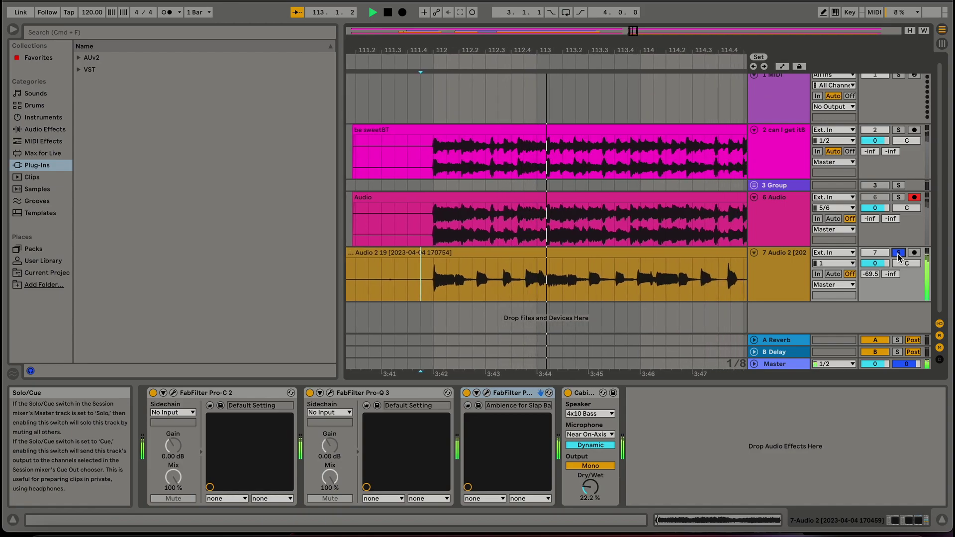
key(space)
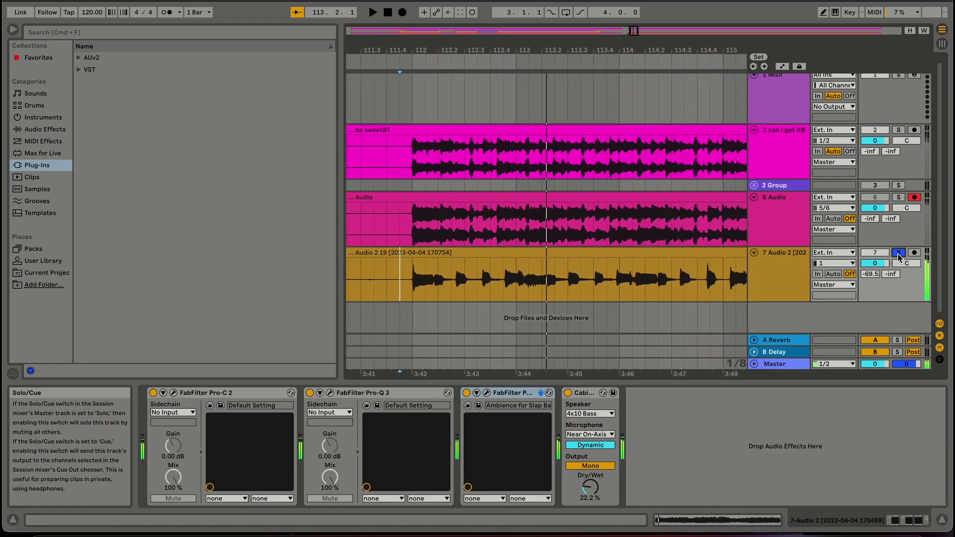
- Bypass the Pro-R reverb on the 7 Audio 2 track and audition the part both soloed and in the full mix
click(466, 393)
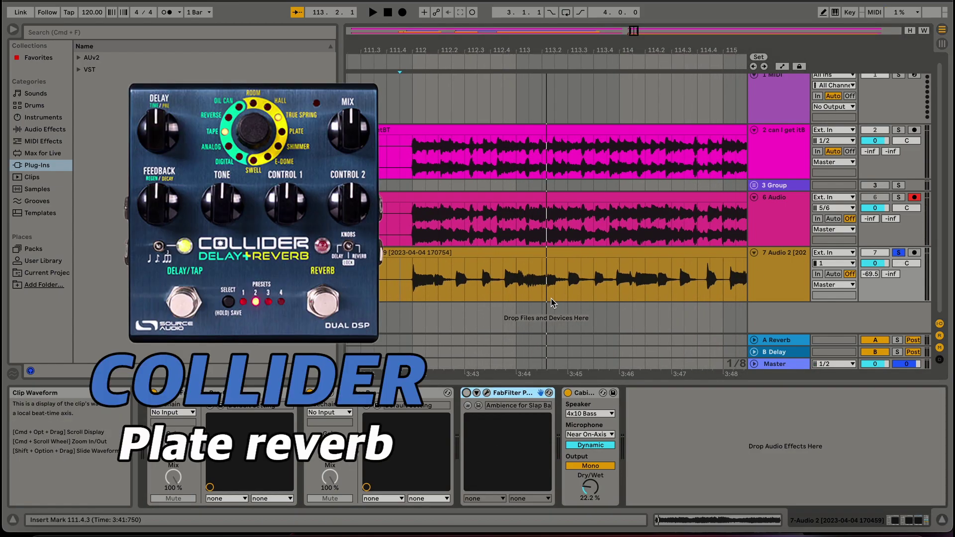
key(space)
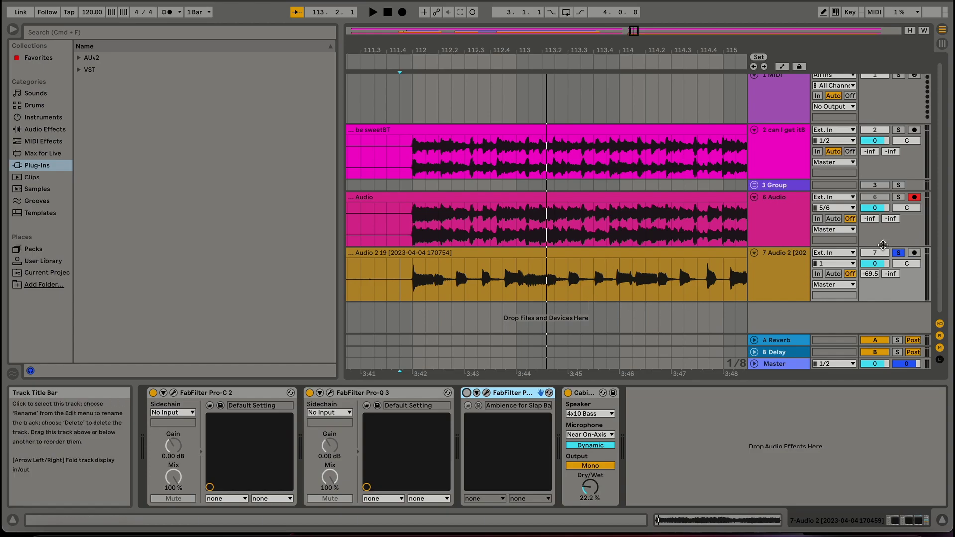
click(898, 253)
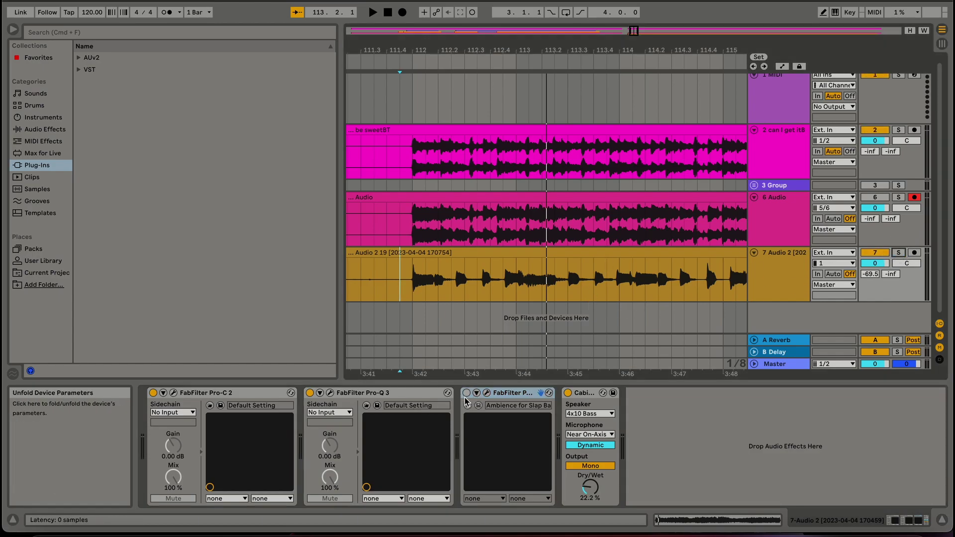
key(space)
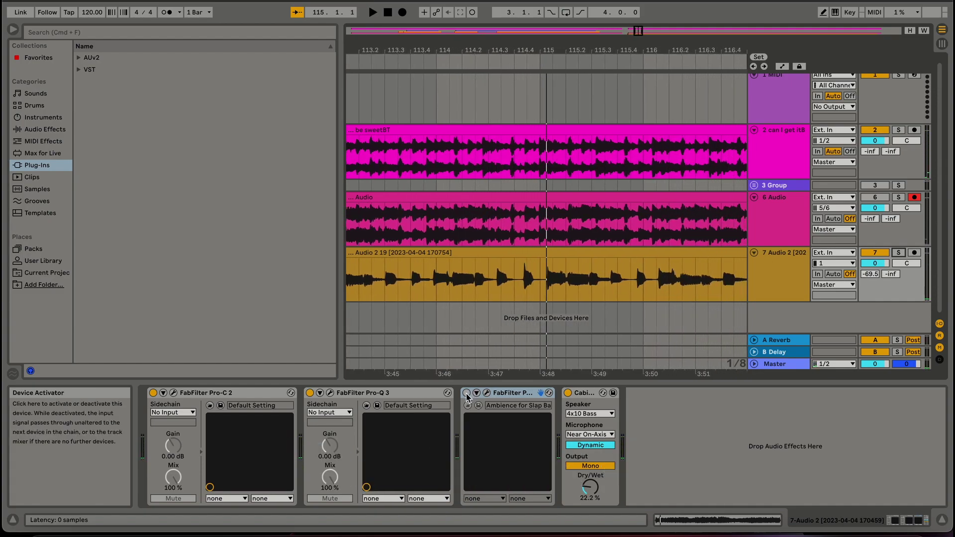
- Reactivate the Pro-R reverb and look over its Ambience for Slap Bass B settings, closing its window at the end
click(467, 393)
click(487, 393)
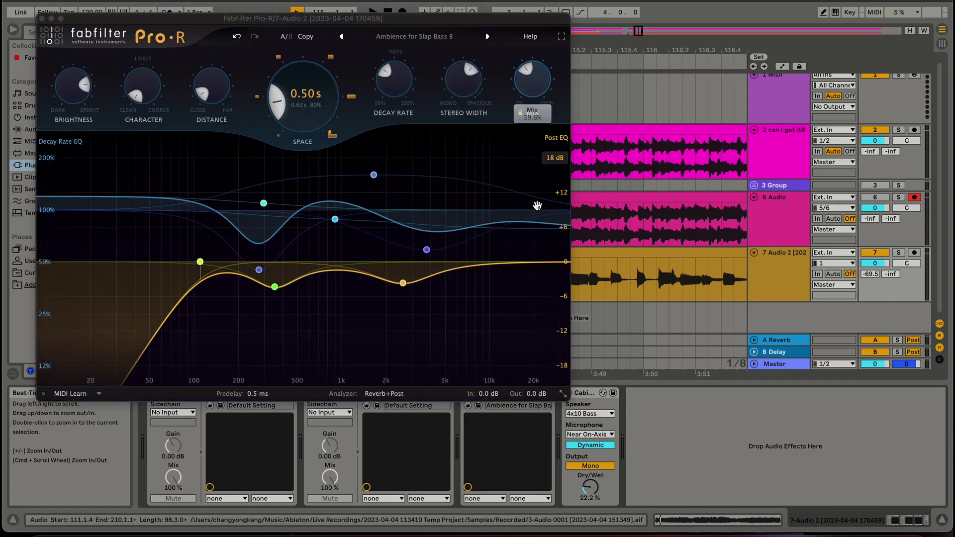
click(42, 19)
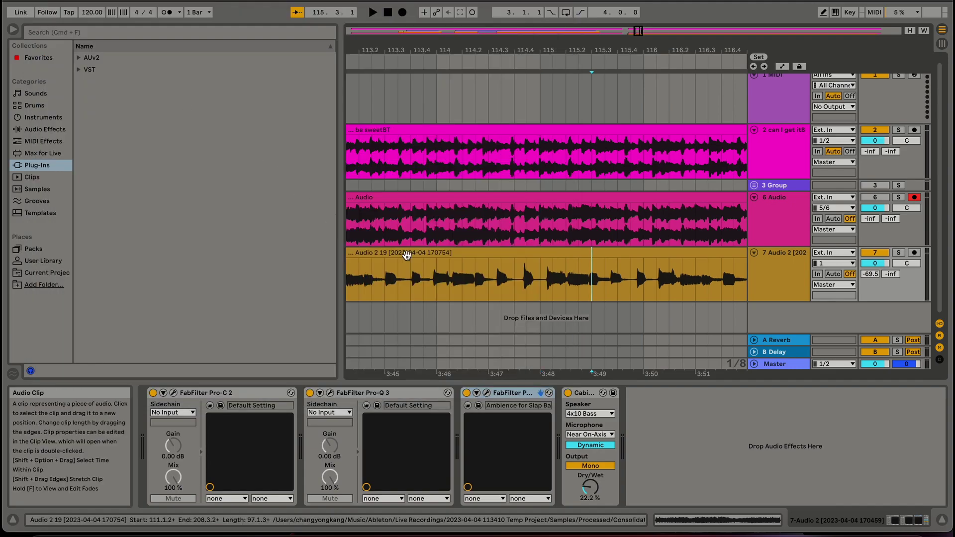
- Play the arrangement from 112.1.1 while bypassing and reactivating Pro-R to compare the sound with and without reverb
scroll(404, 254, left, 10)
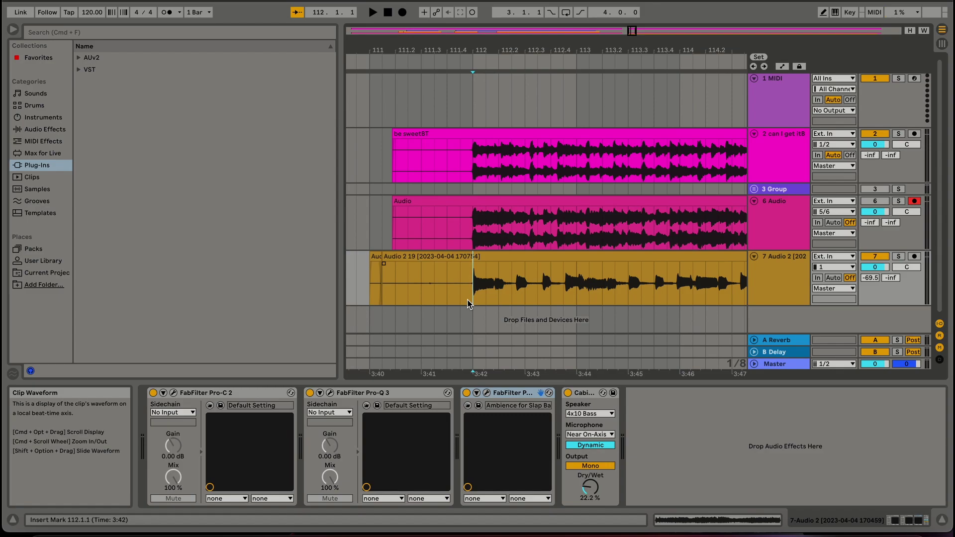
key(space)
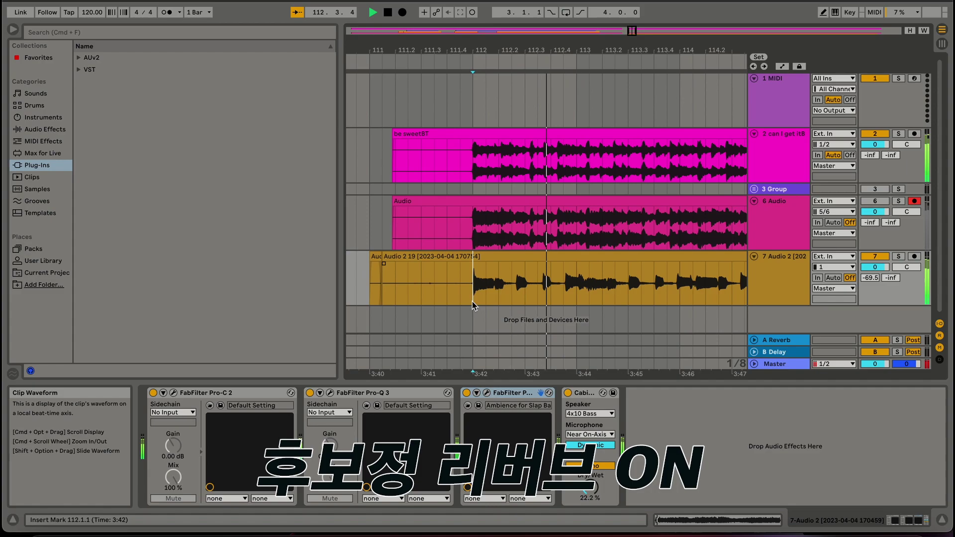
click(467, 393)
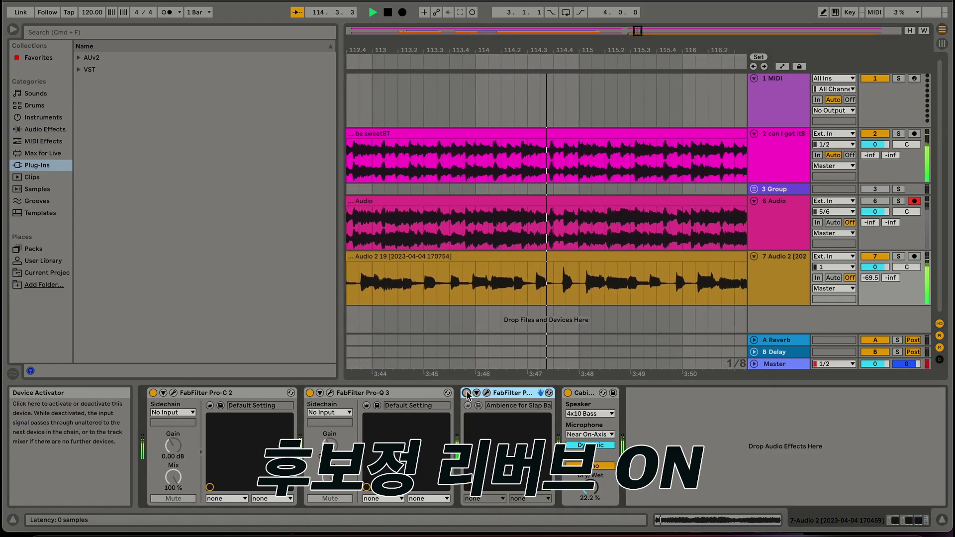
click(466, 393)
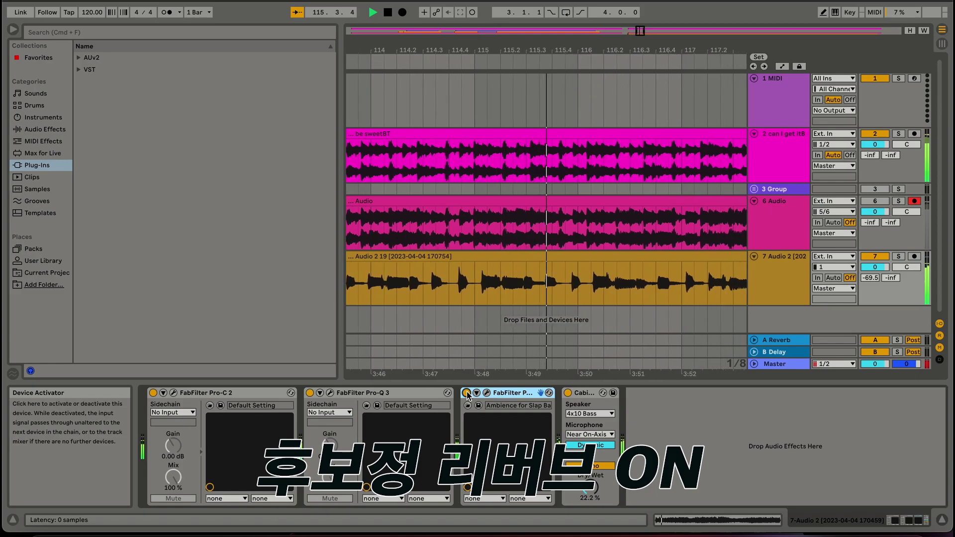
- Set the Pro-R Mix on the 7 Audio 2 track to about 41.2% and review the reverb settings once more
click(487, 393)
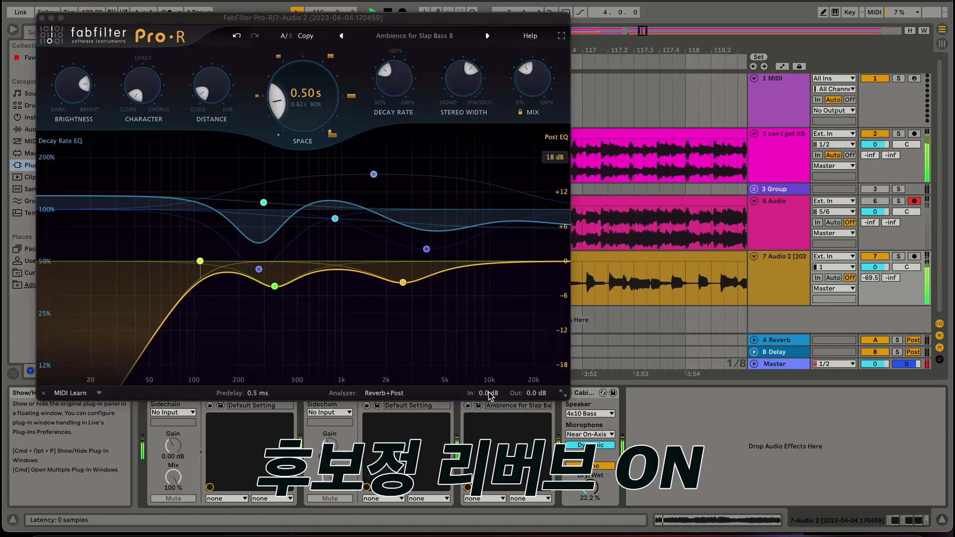
drag(531, 82, 540, 140)
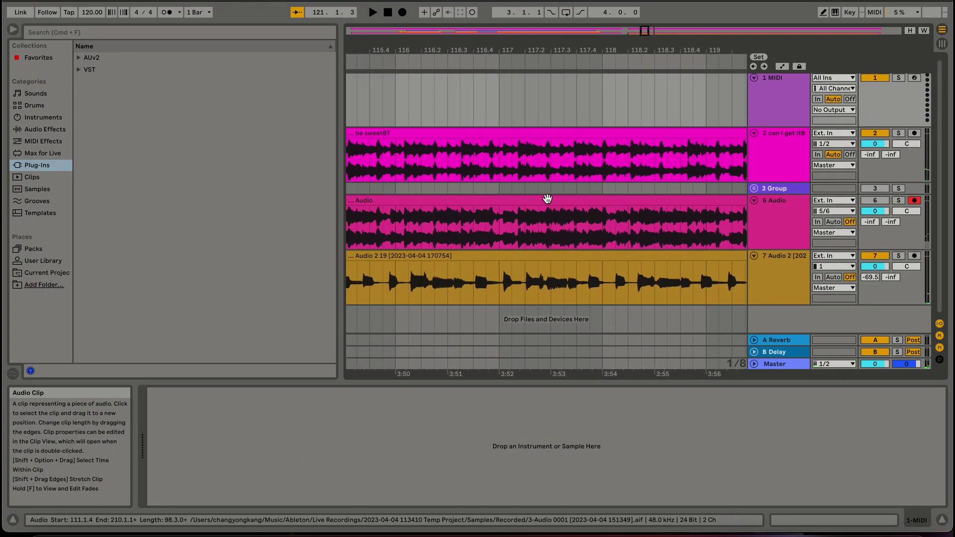
scroll(547, 199, left, 10)
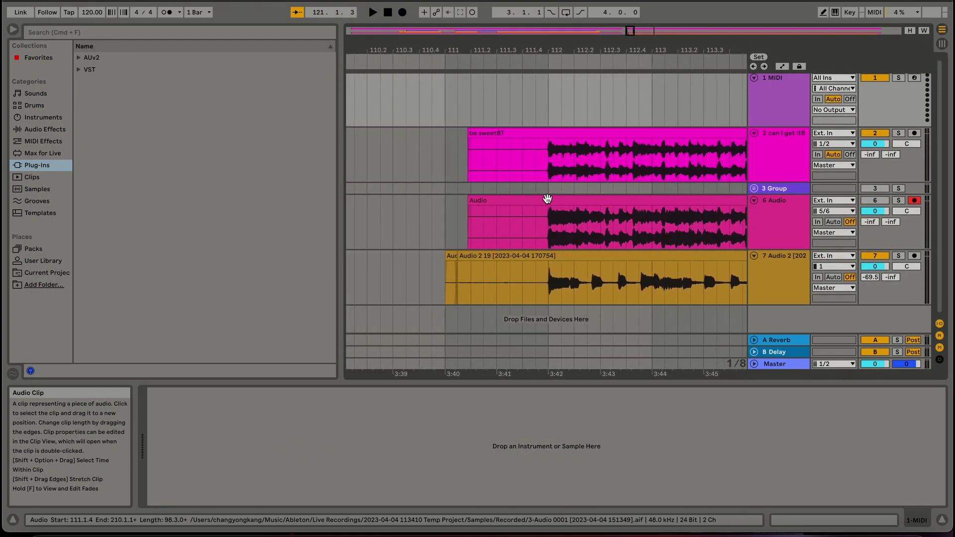
click(765, 289)
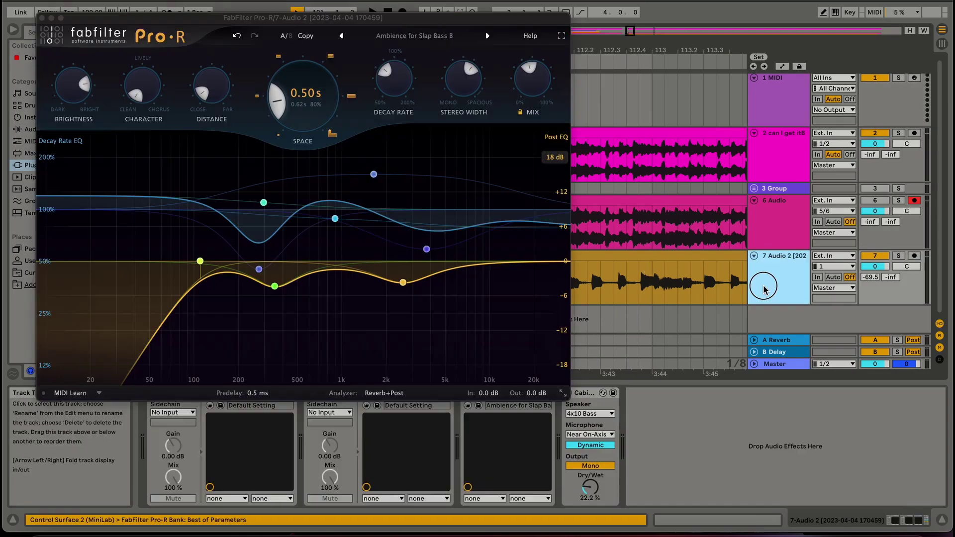
drag(529, 77, 527, 79)
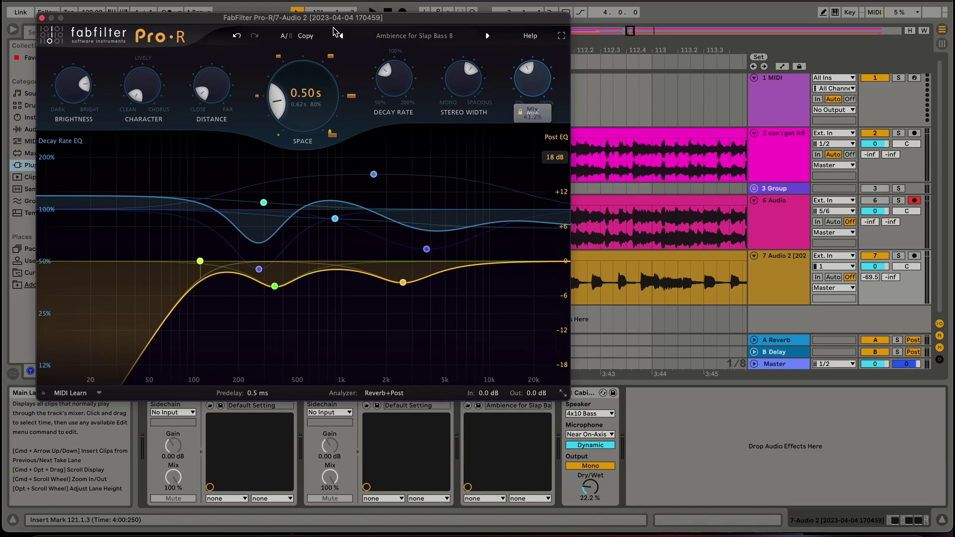
click(42, 19)
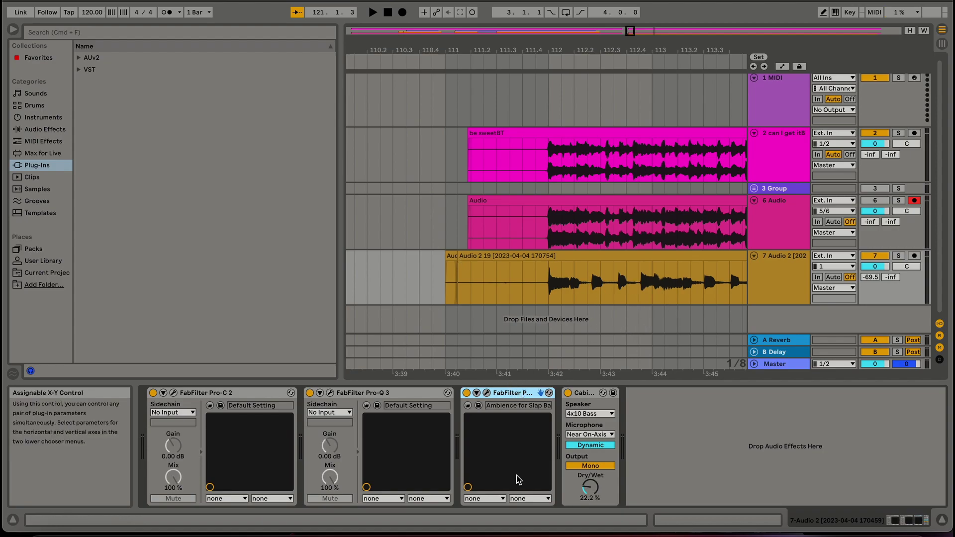
click(486, 393)
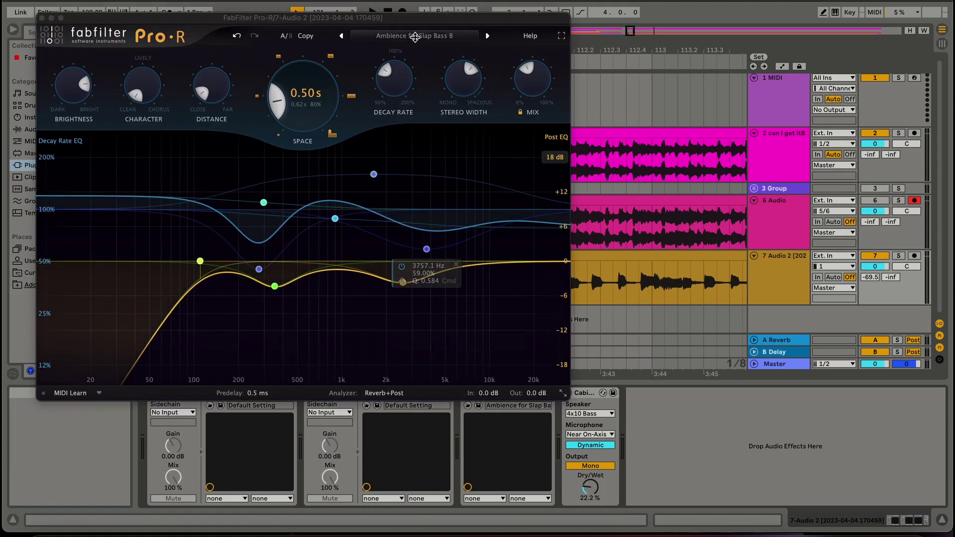
click(42, 18)
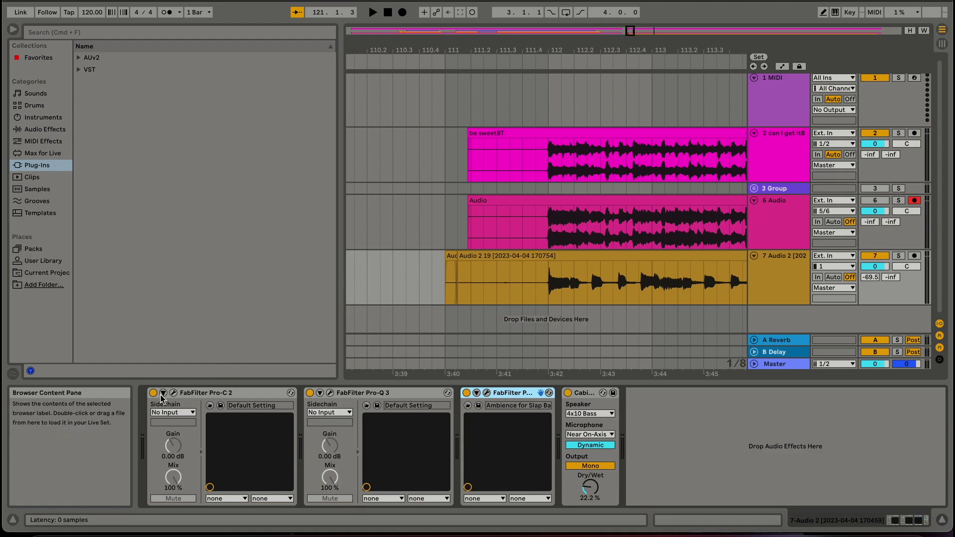
- Select Pro-C 2 on the 7 Audio 2 track, with 6 Audio disarmed for recording and 7 Audio 2 soloed
click(196, 393)
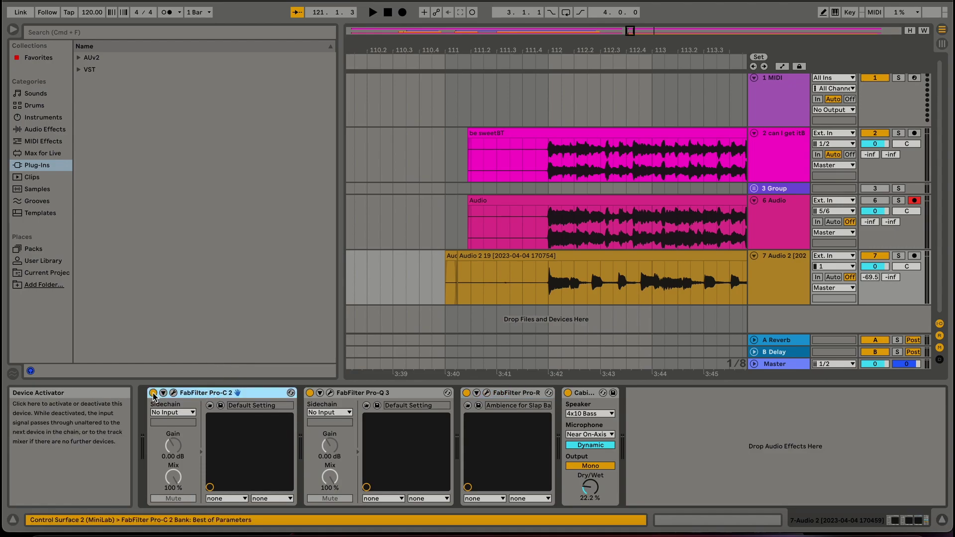
click(915, 257)
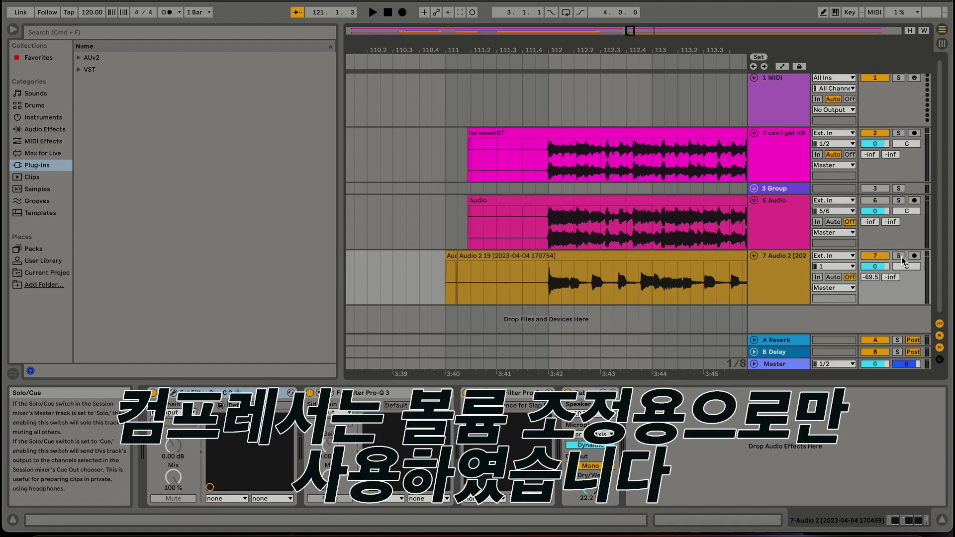
click(900, 256)
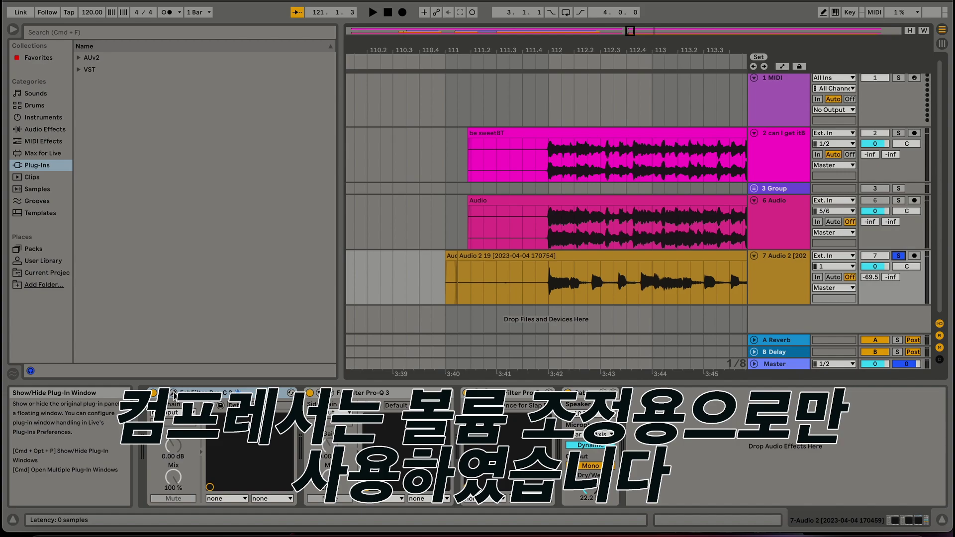
- Play the soloed track while bypassing and reactivating Pro-C 2, and inspect the compressor's settings
key(space)
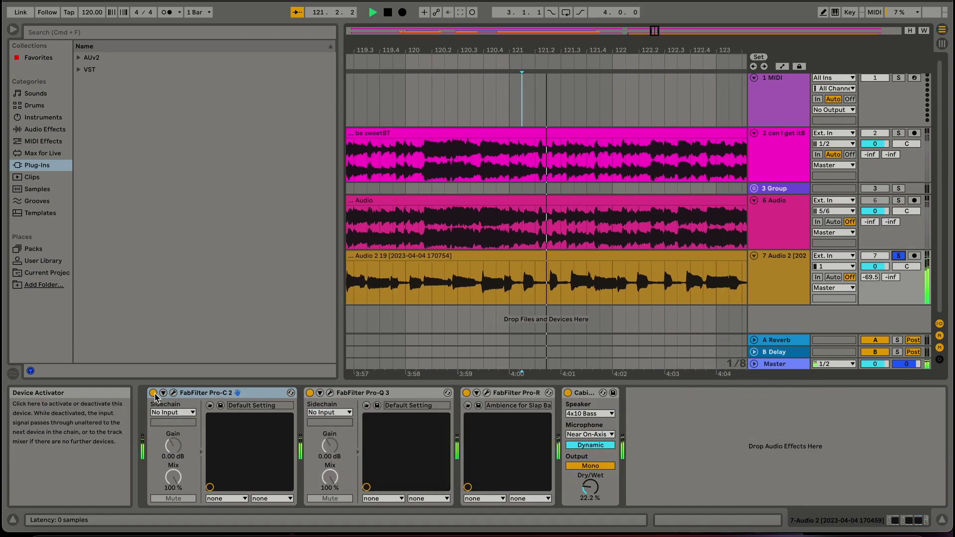
click(153, 393)
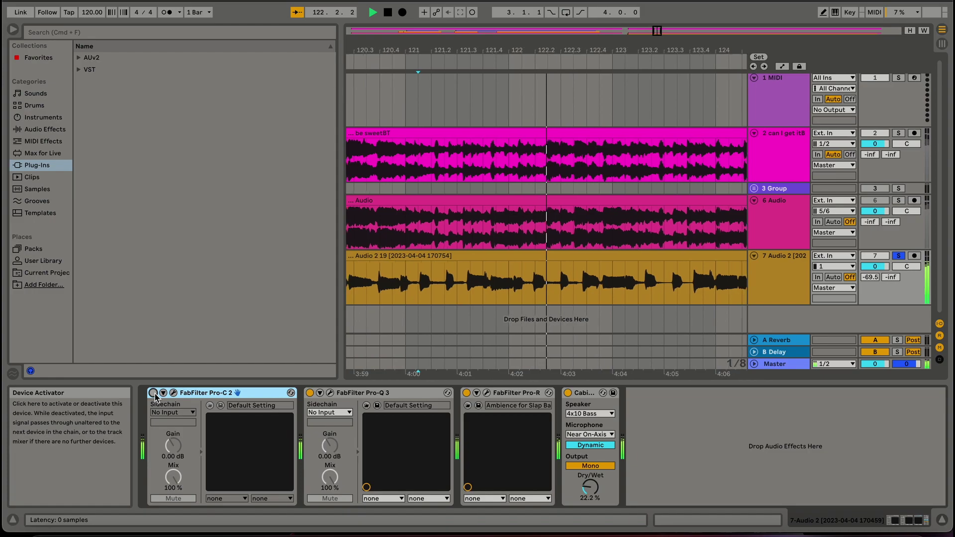
click(153, 393)
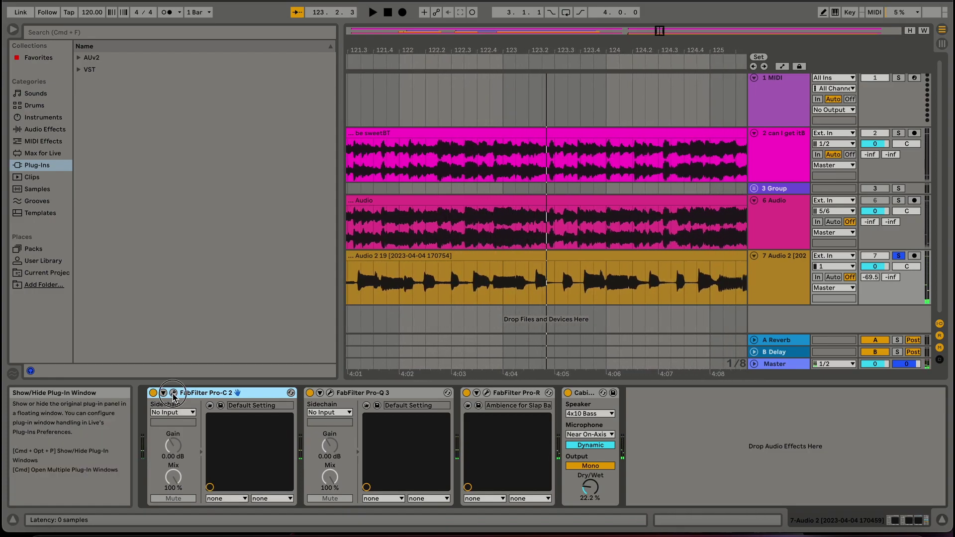
click(173, 393)
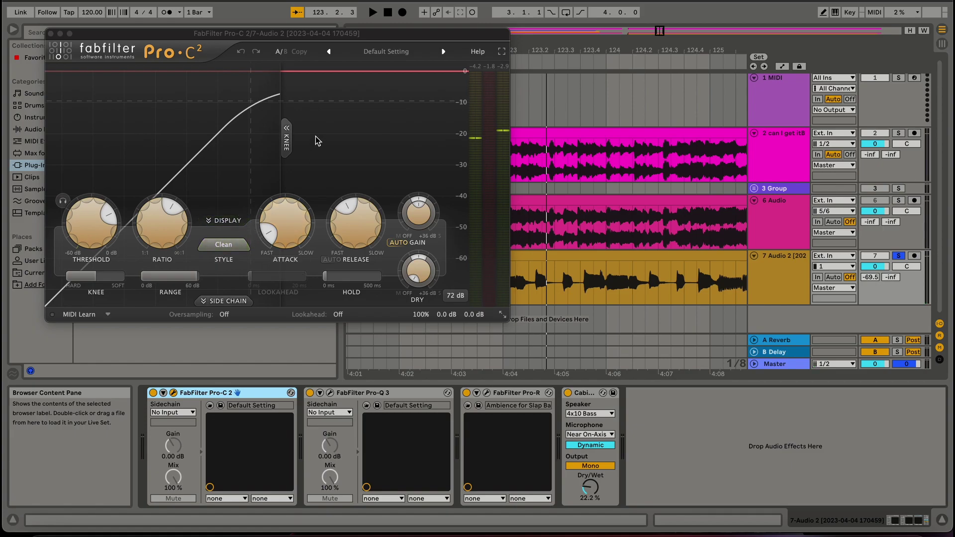
click(51, 34)
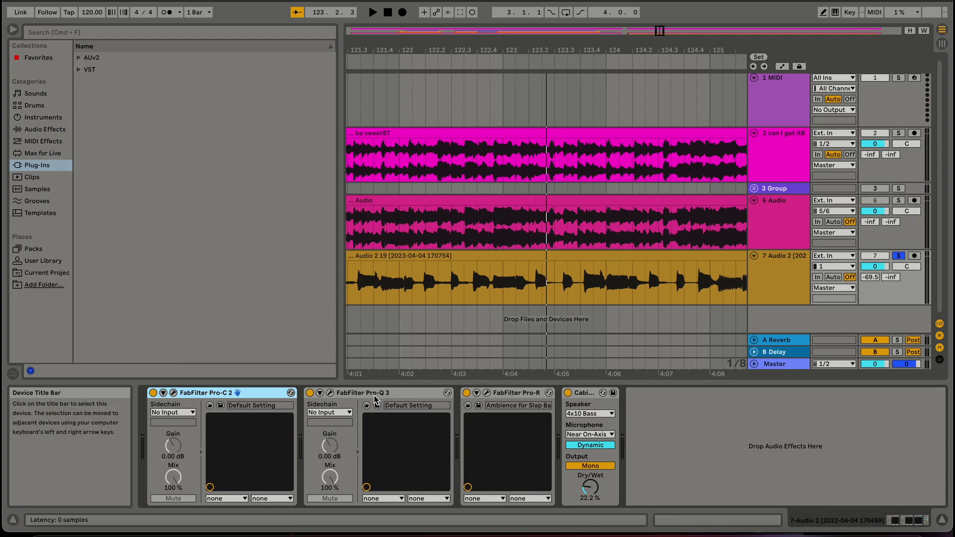
- Show the Pro-Q 3 curve and play the soloed 7 Audio 2 track while bypassing and reactivating the EQ
click(330, 392)
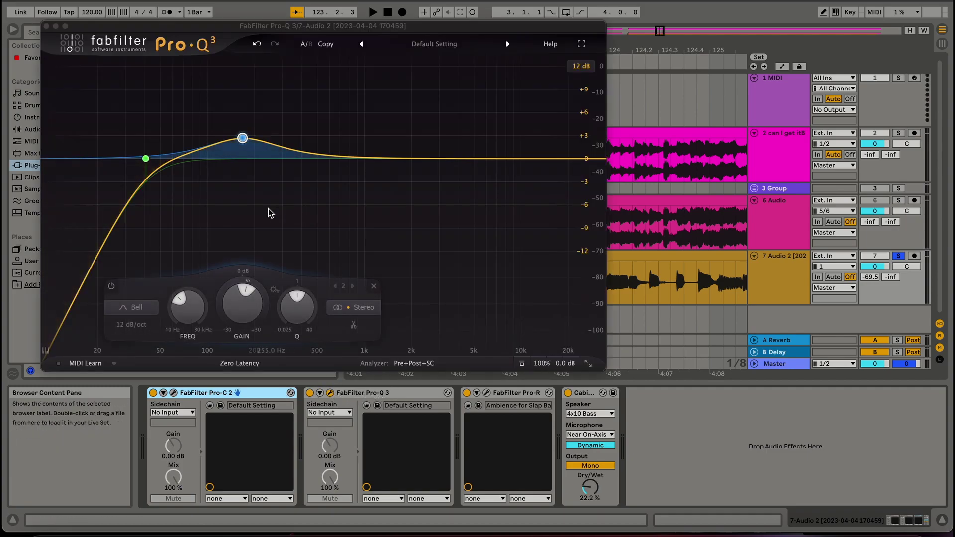
mouse_move(145, 158)
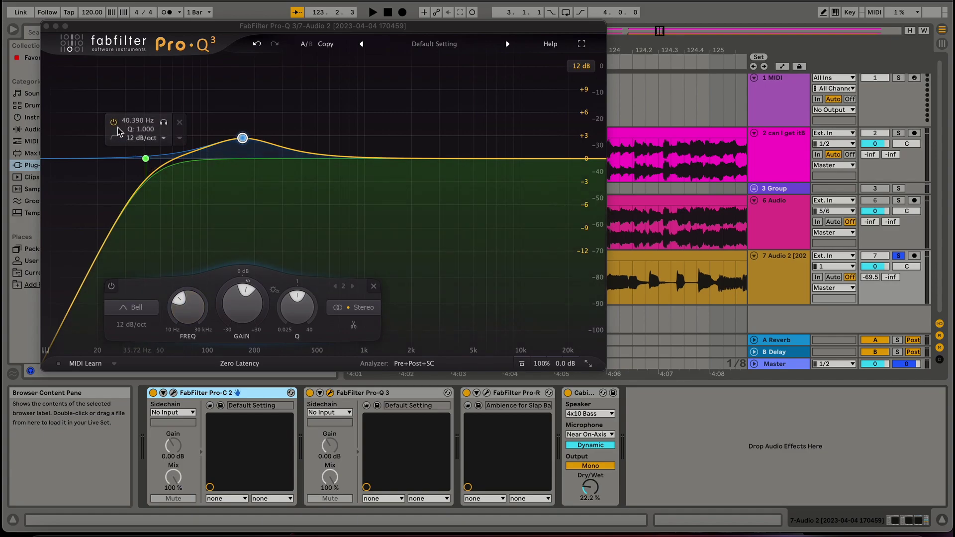
click(310, 393)
key(space)
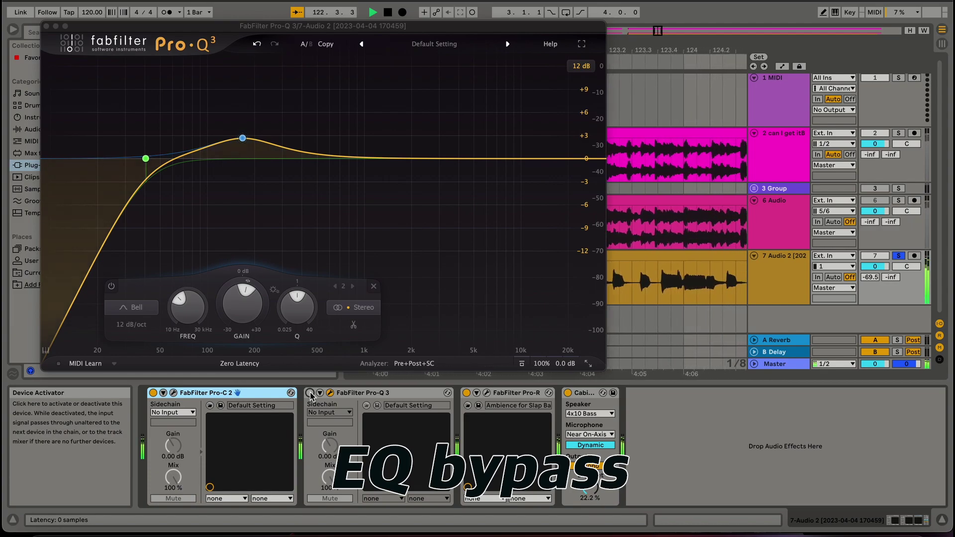
click(310, 393)
key(space)
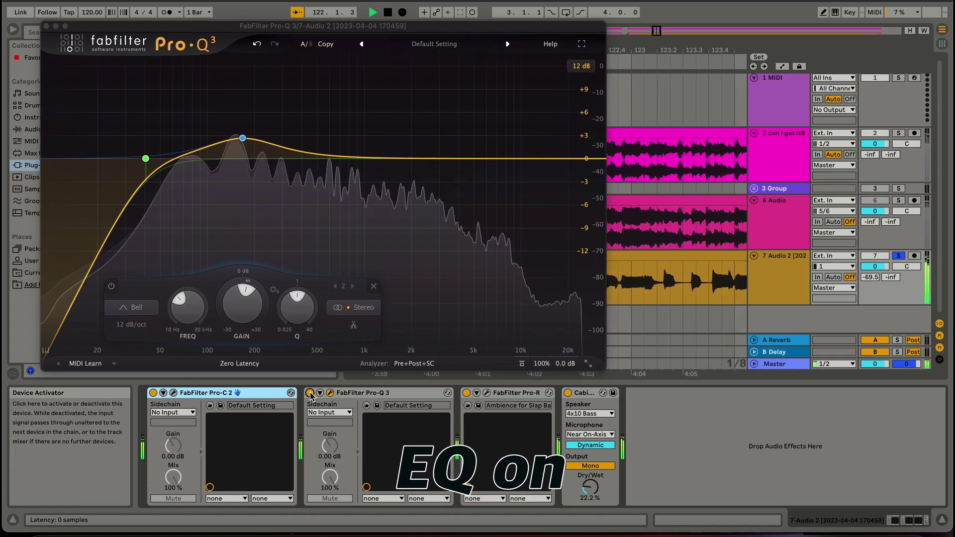
key(space)
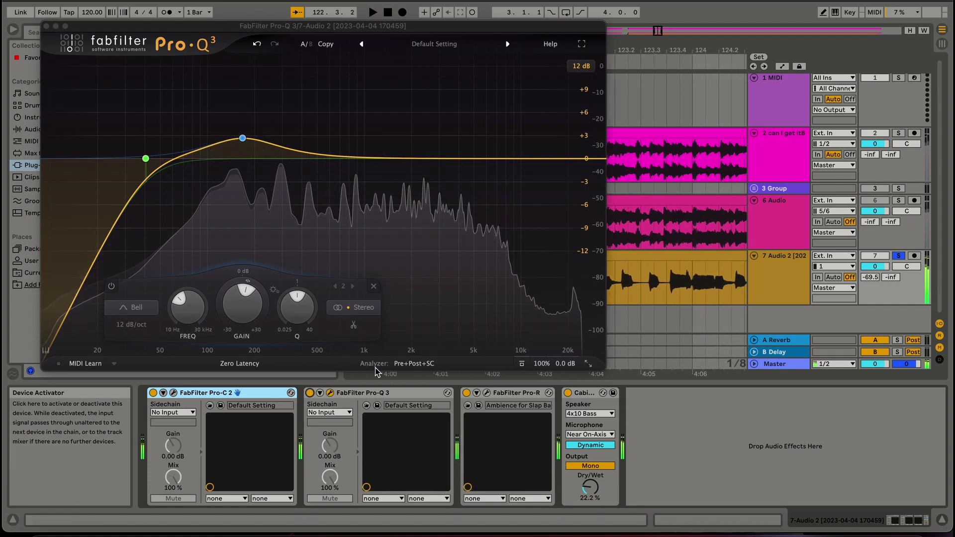
- Unsolo 7 Audio 2 and play the full mix while bypassing and reactivating Pro-Q 3 to compare its effect
click(898, 256)
key(space)
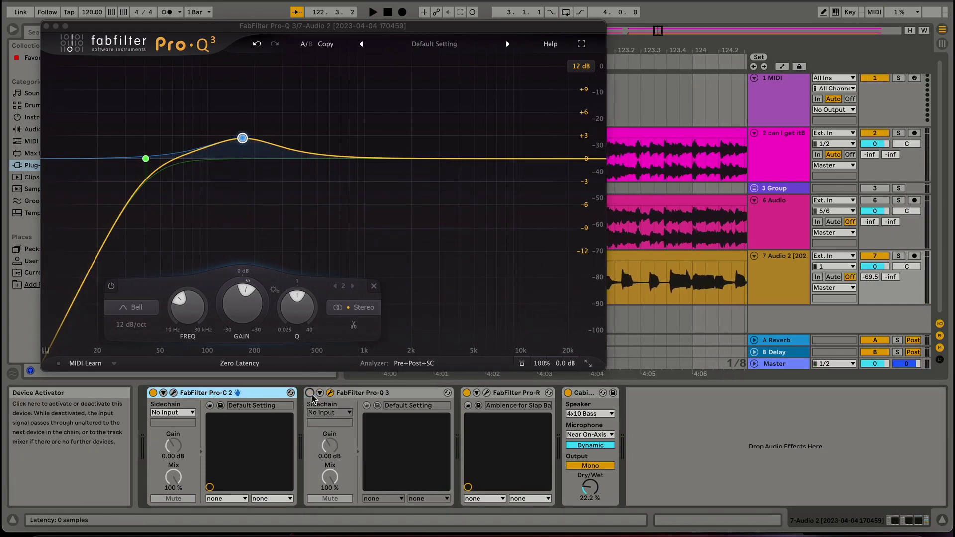
click(309, 393)
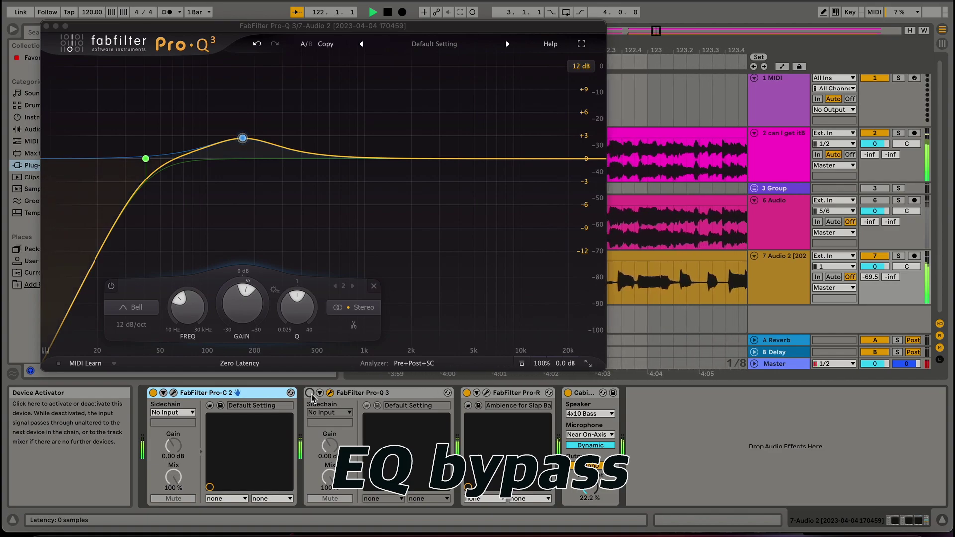
click(309, 393)
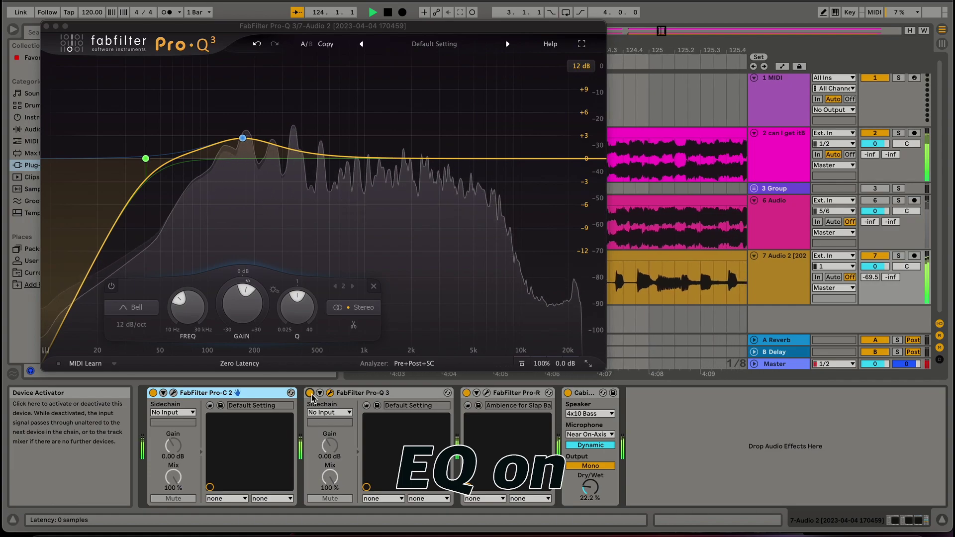
key(space)
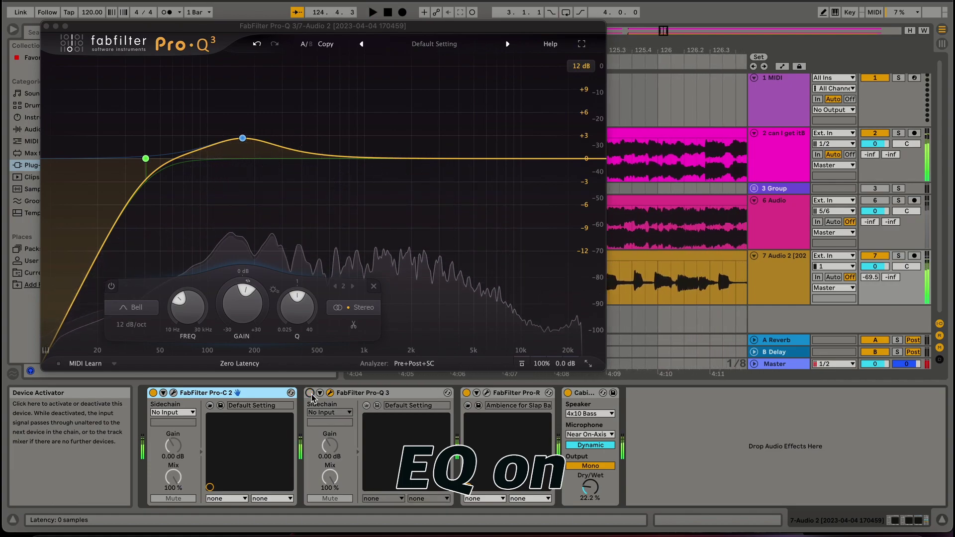
key(space)
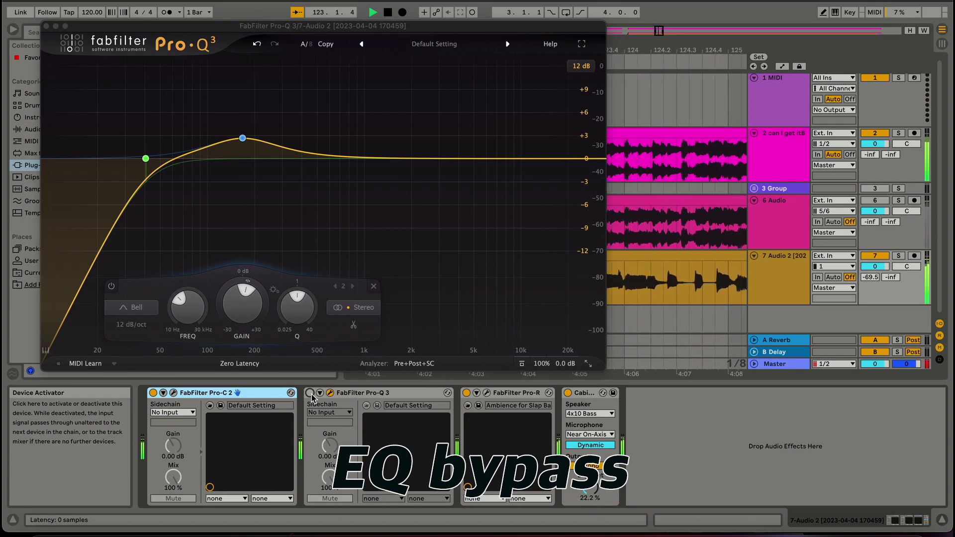
key(space)
click(310, 393)
key(space)
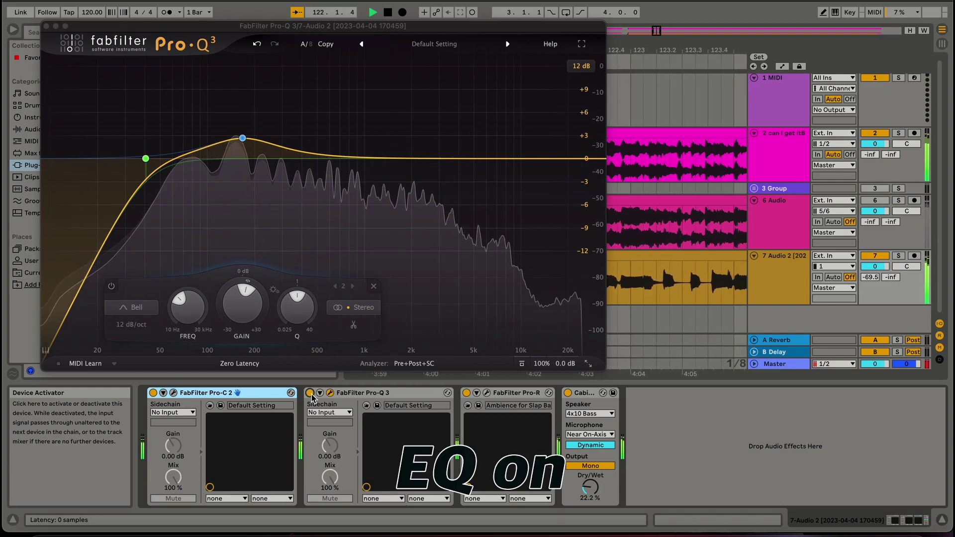
key(space)
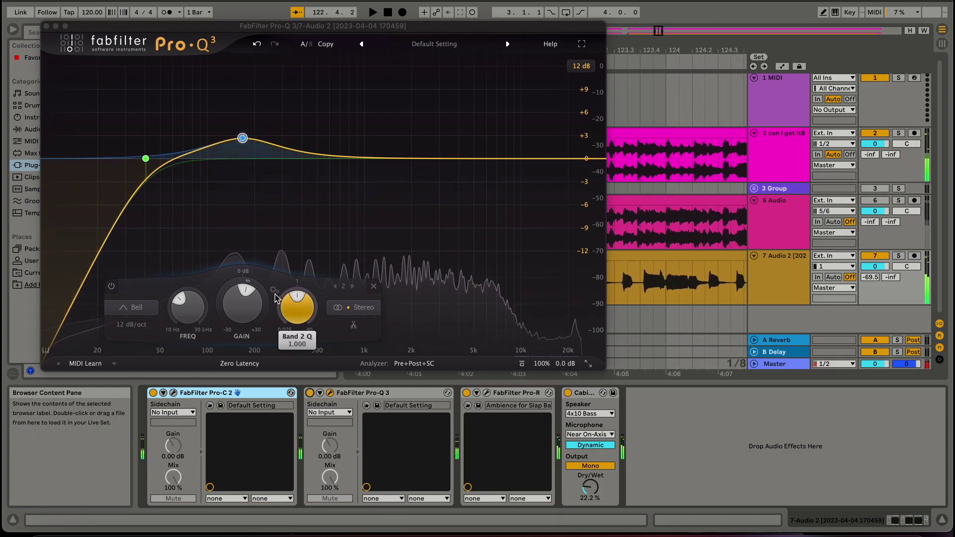
- Bypass the Pro-Q 3 bell band and play the mix while switching the 40.390 Hz low cut off and on
mouse_move(145, 160)
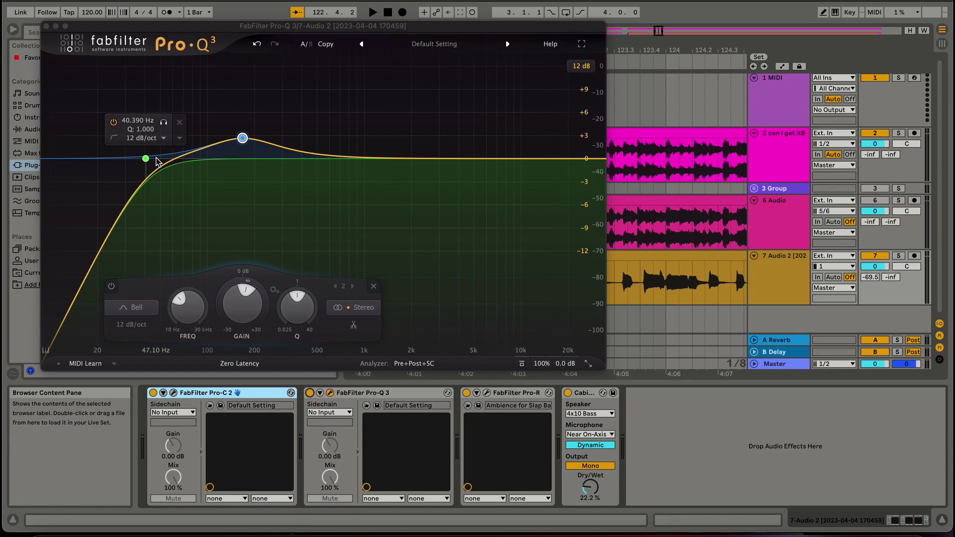
click(112, 287)
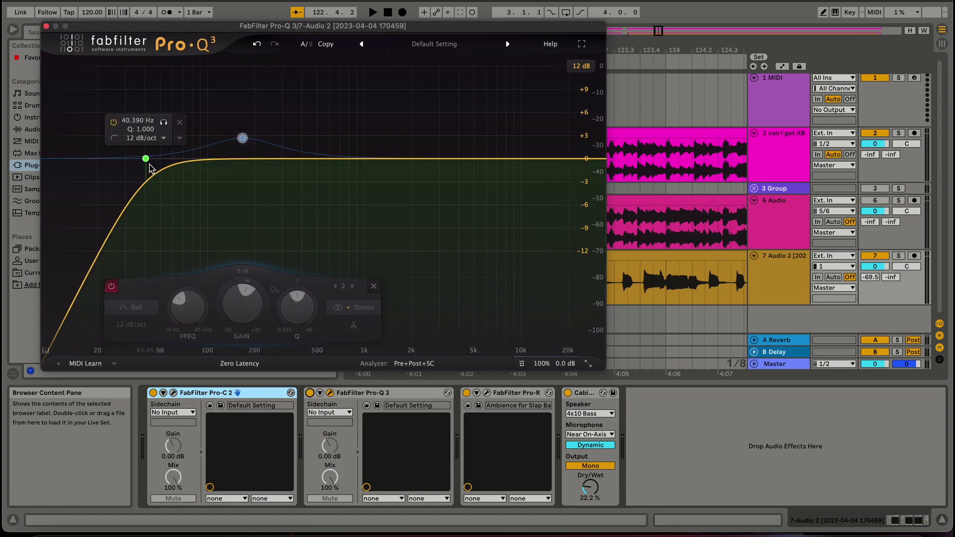
click(114, 122)
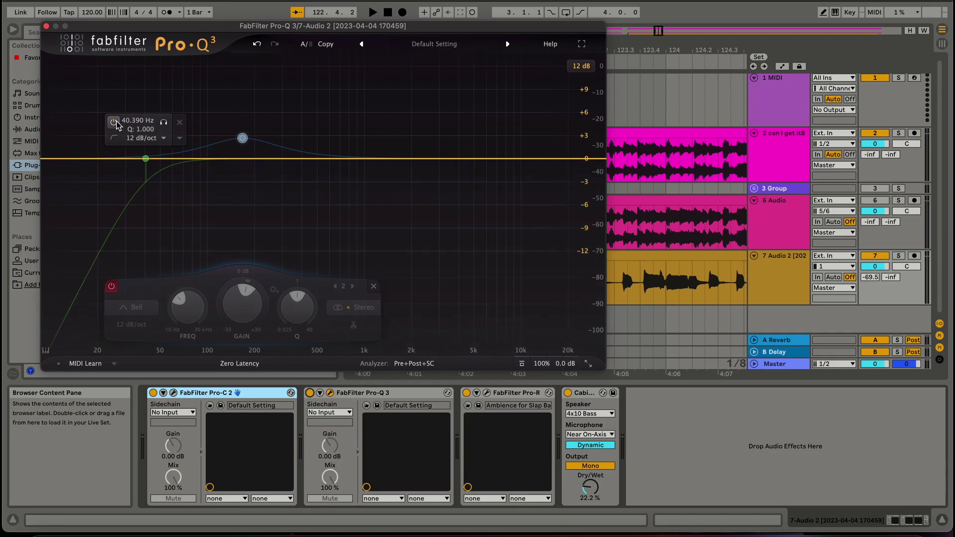
key(space)
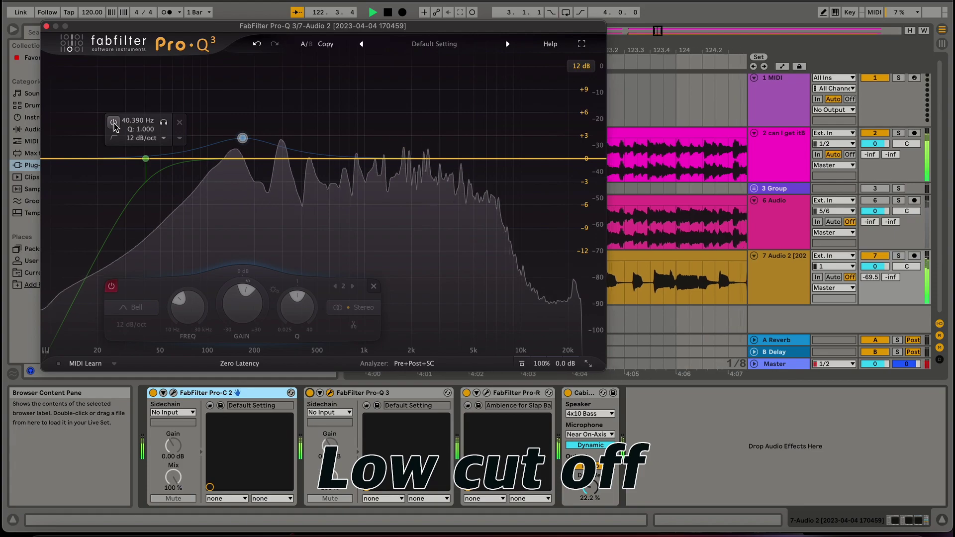
click(113, 122)
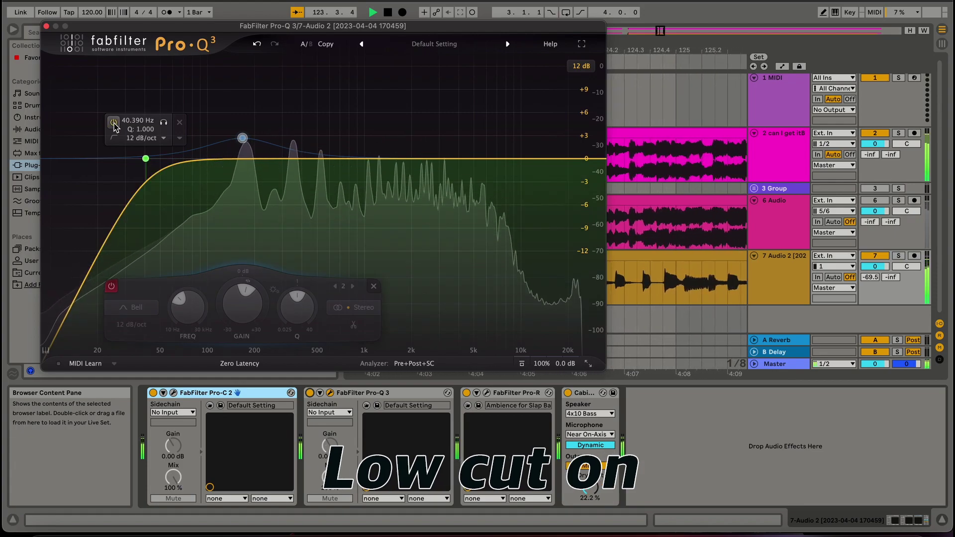
click(114, 122)
click(114, 122)
click(114, 122)
click(113, 123)
key(space)
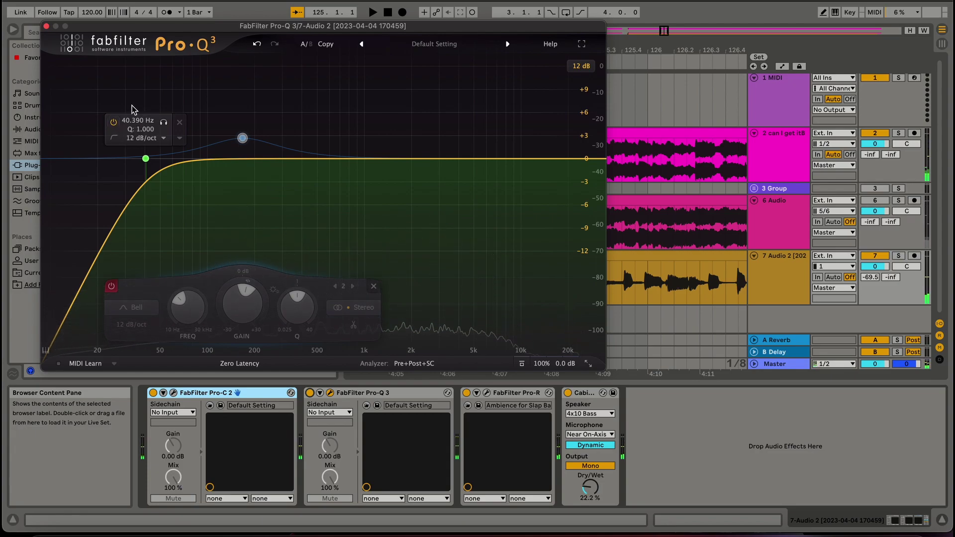
- Toggle the low cut band with playback stopped, leave it enabled, and play the mix again briefly
click(114, 122)
click(114, 122)
click(114, 123)
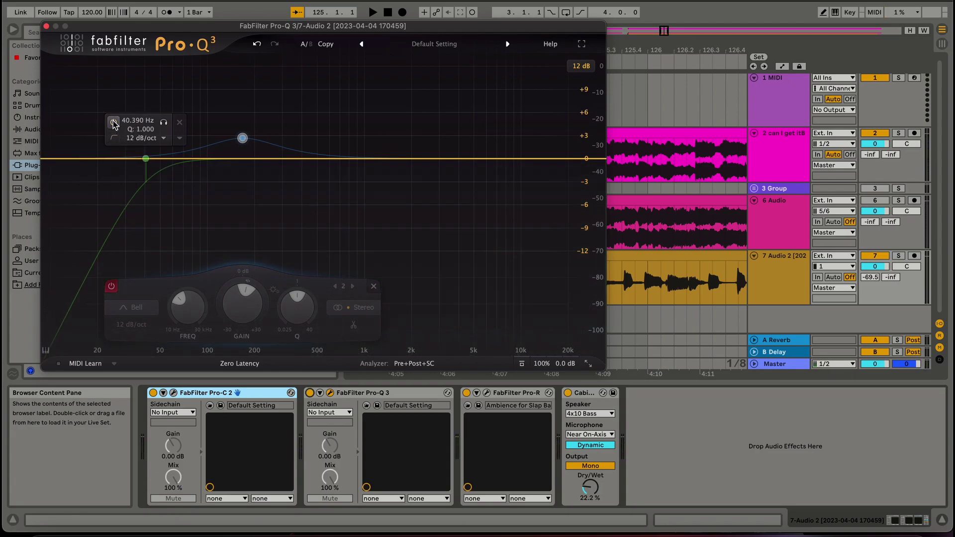
click(114, 122)
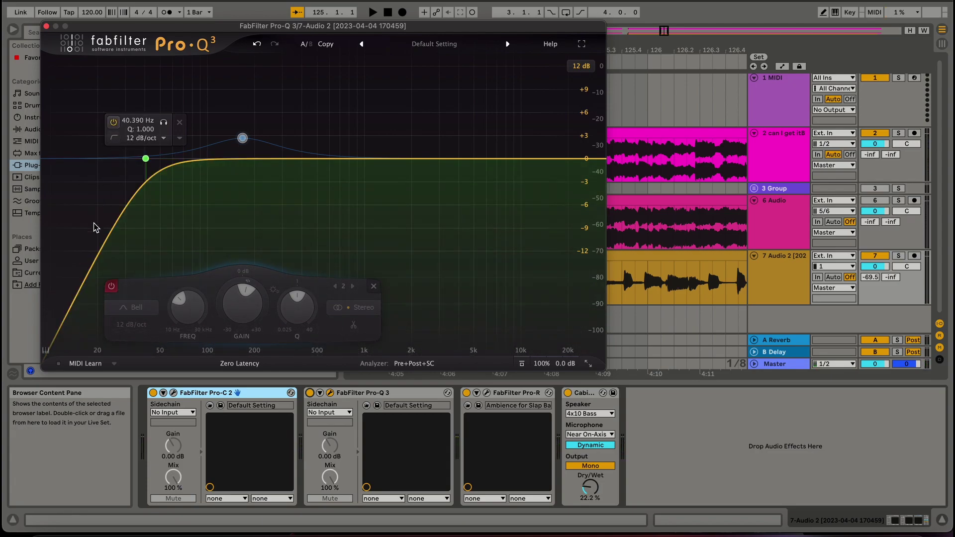
key(space)
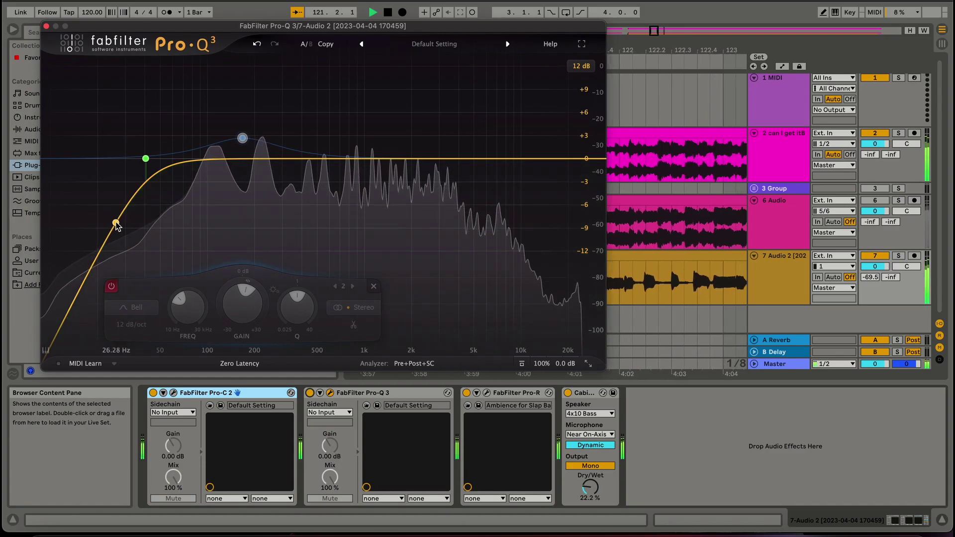
key(space)
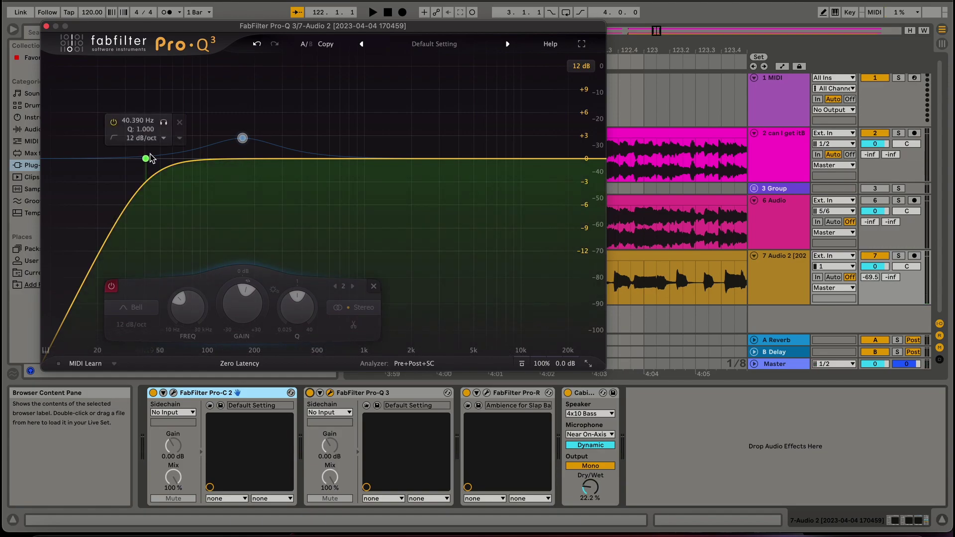
- Re-enable the 167.87 Hz bell band and play the mix while switching that low-mid boost off and on
mouse_move(202, 151)
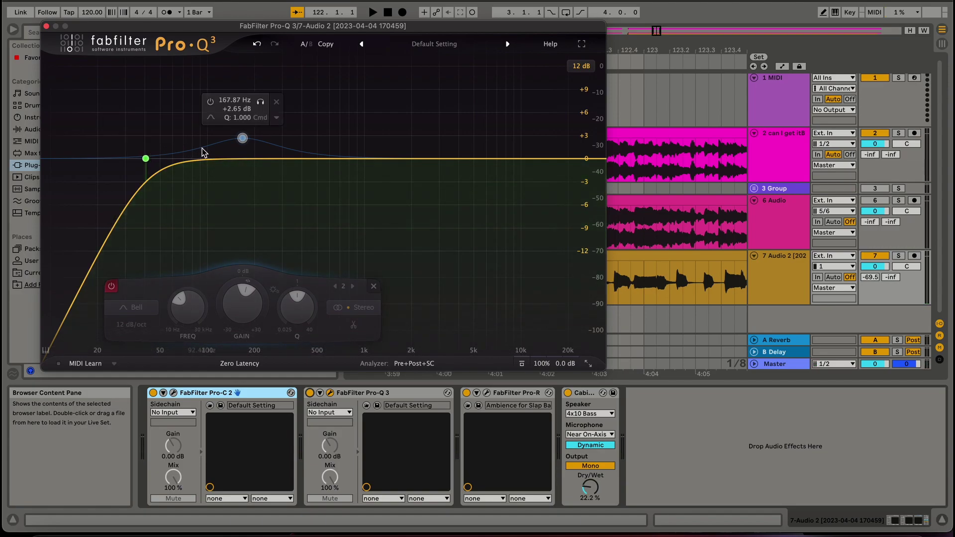
click(210, 102)
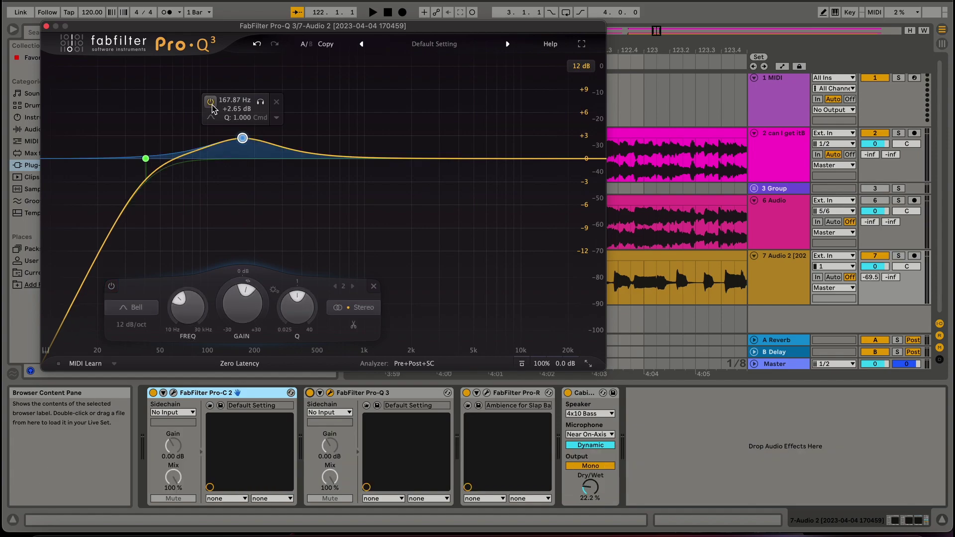
key(space)
click(210, 102)
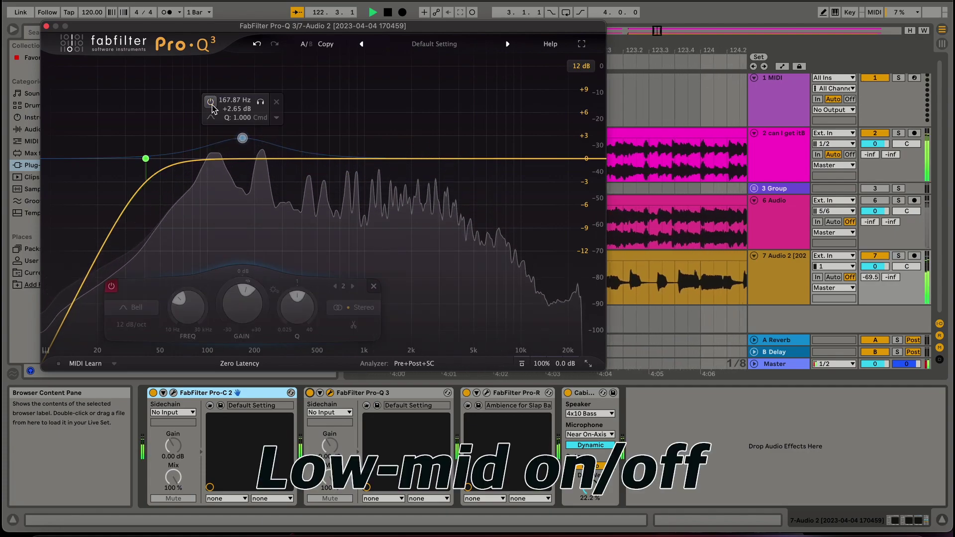
click(210, 102)
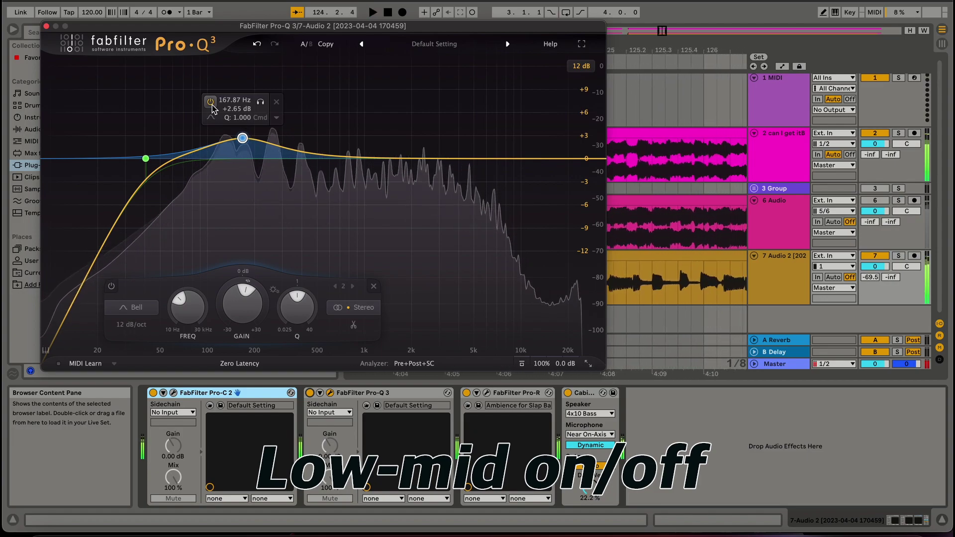
key(space)
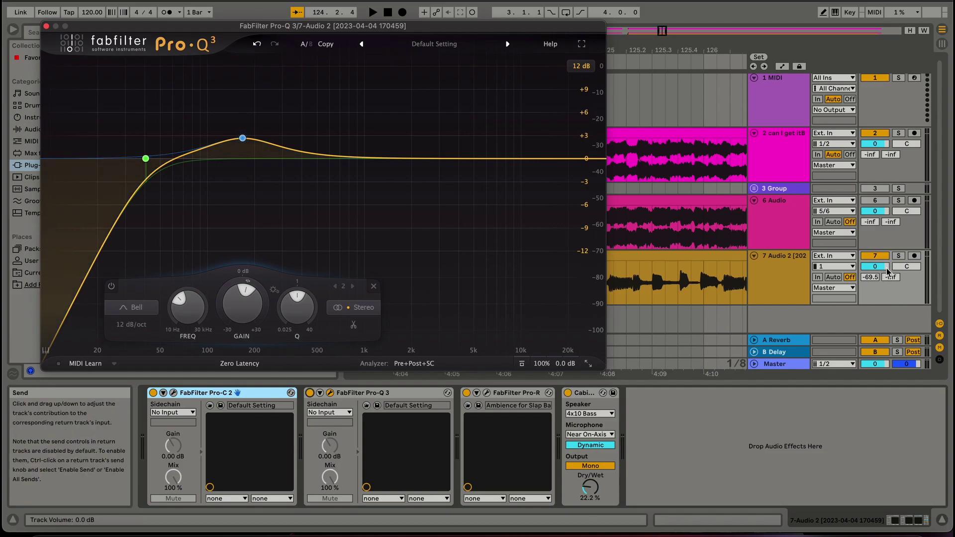
- Solo 7 Audio 2 and play it while bypassing and reactivating the Cabinet device to compare the sound
click(899, 256)
key(space)
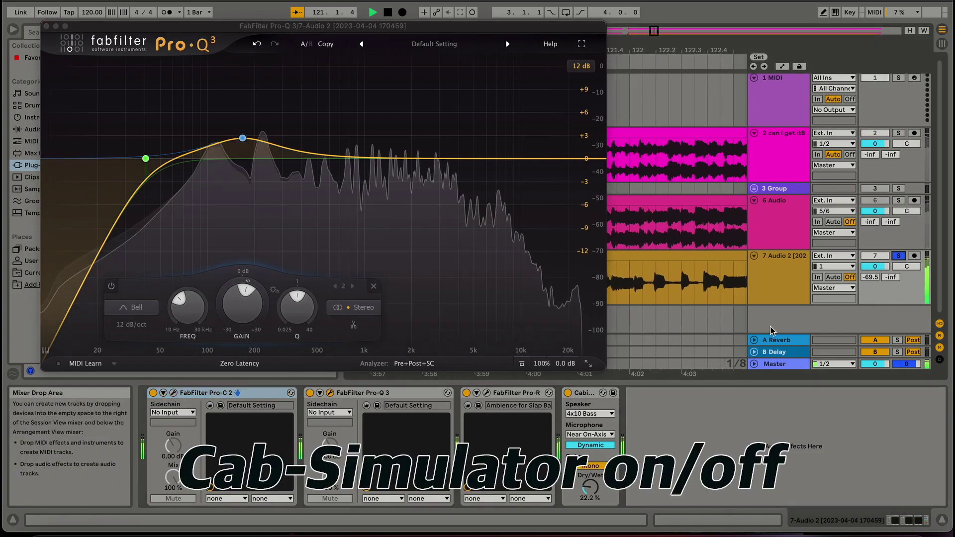
click(567, 393)
click(568, 393)
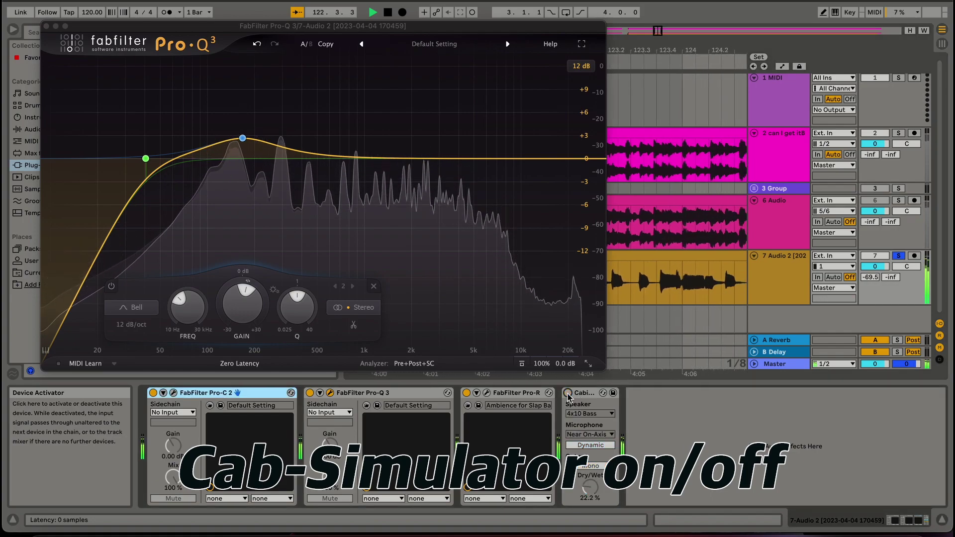
click(568, 393)
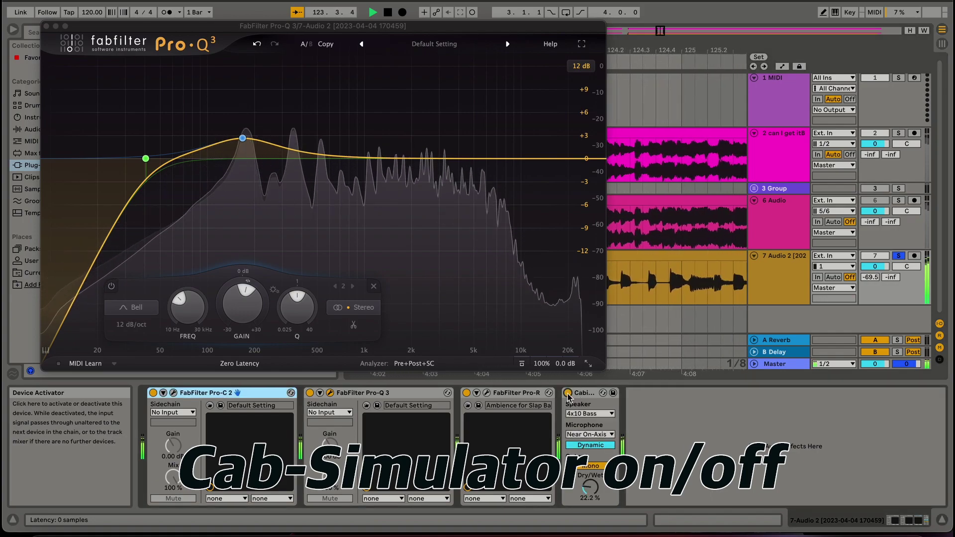
click(567, 392)
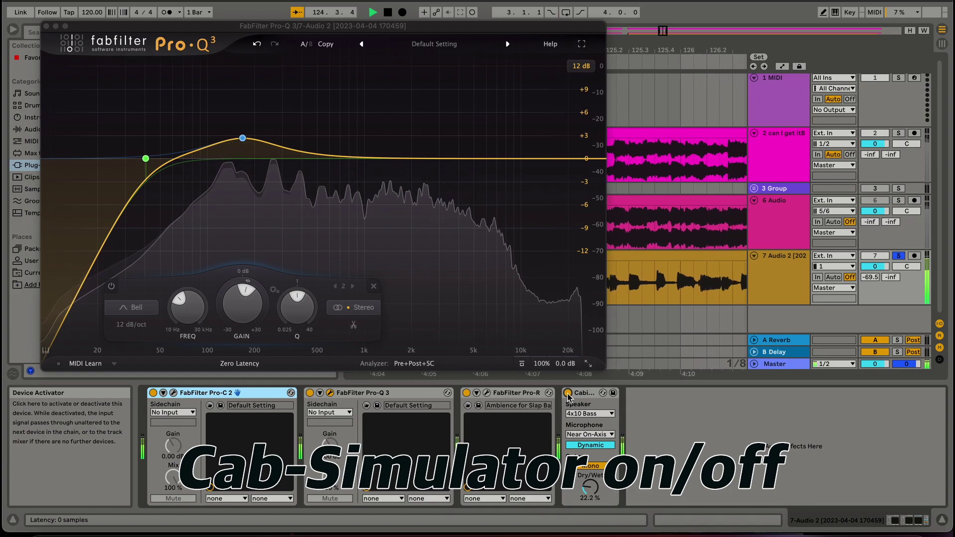
- Set the Cabinet Dry/Wet to 100% and audition the soloed bass track
click(587, 478)
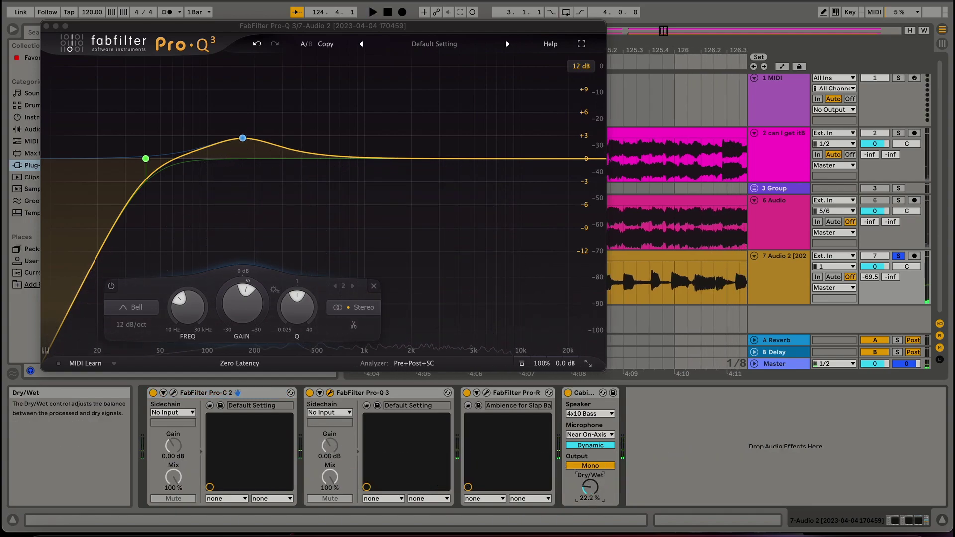
drag(590, 486, 589, 428)
key(space)
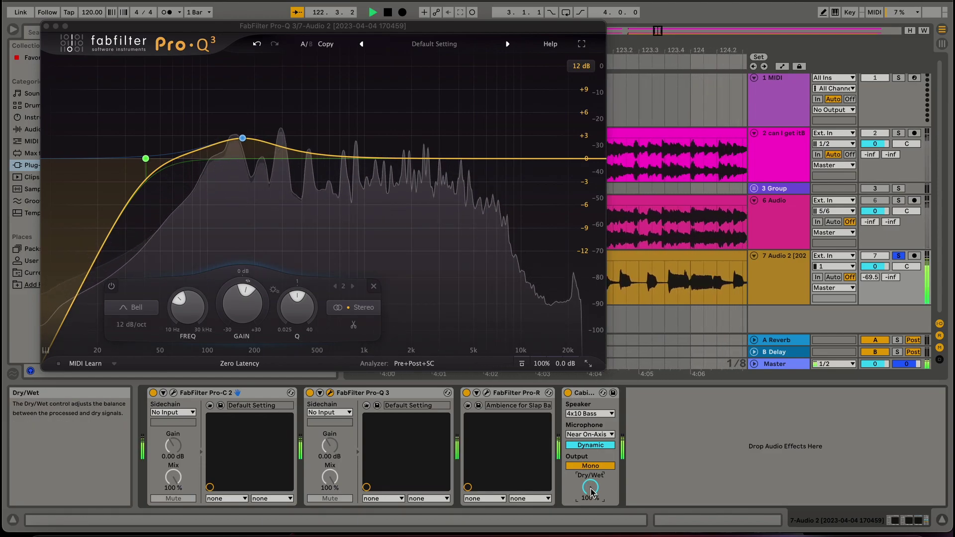
key(space)
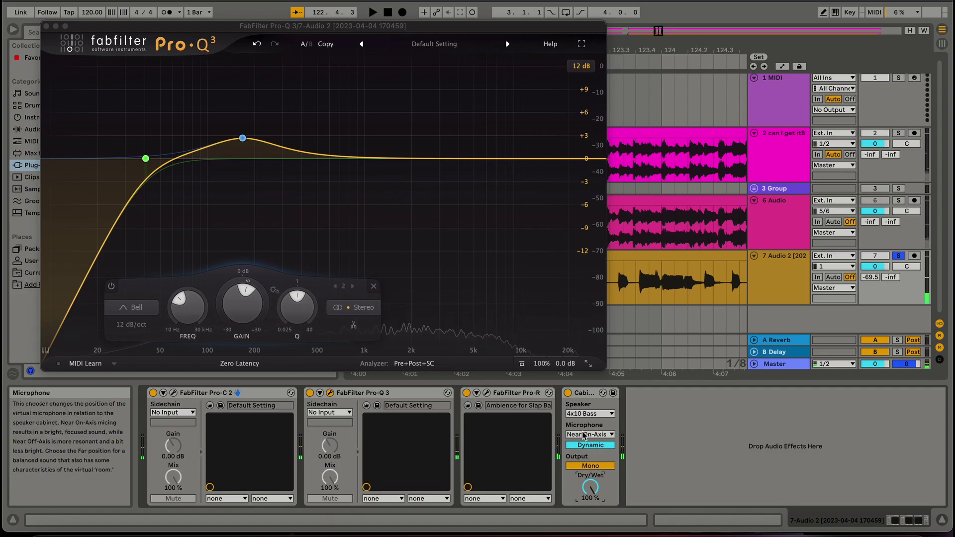
- Set the Cabinet Dry/Wet to 31.7% and compare the device on and off during playback, ending with 7 Audio 2 unsoloed
drag(590, 487, 590, 512)
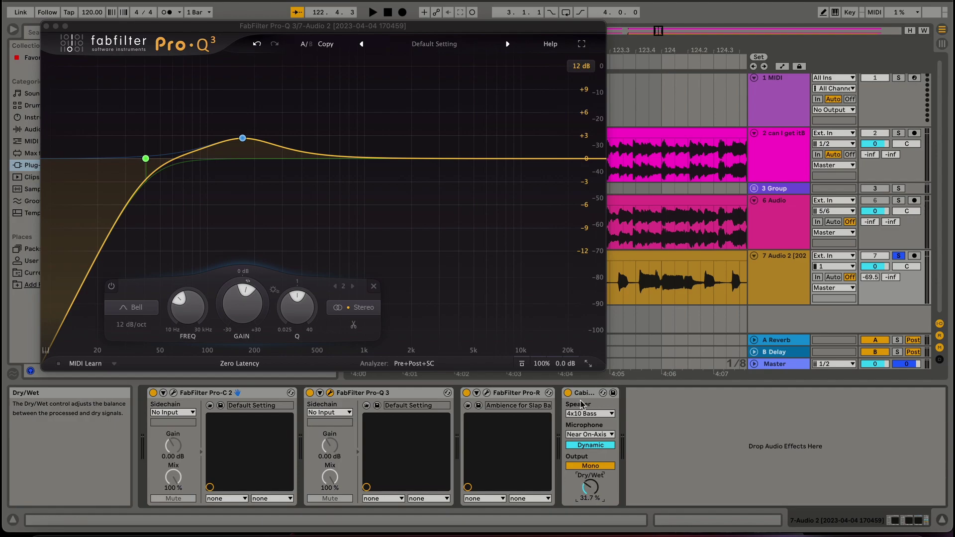
key(space)
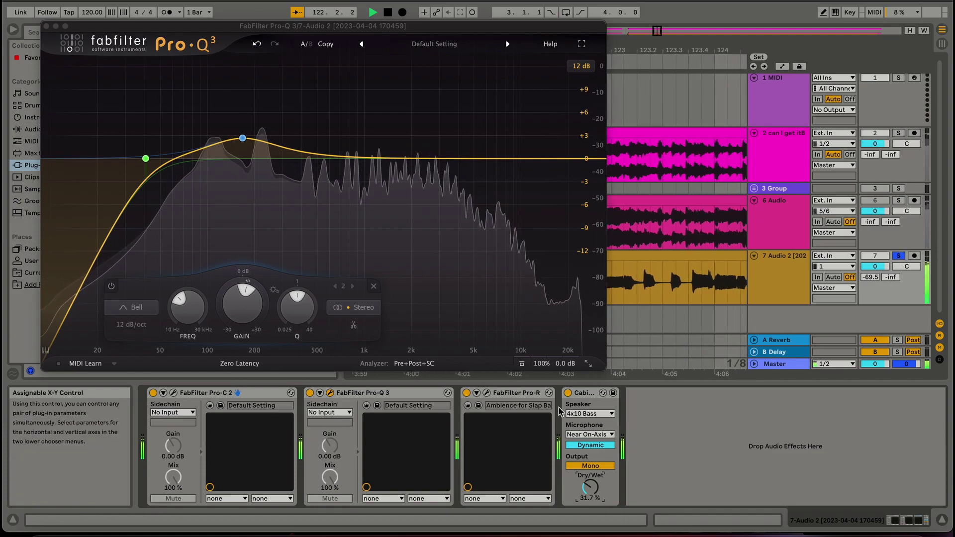
click(568, 393)
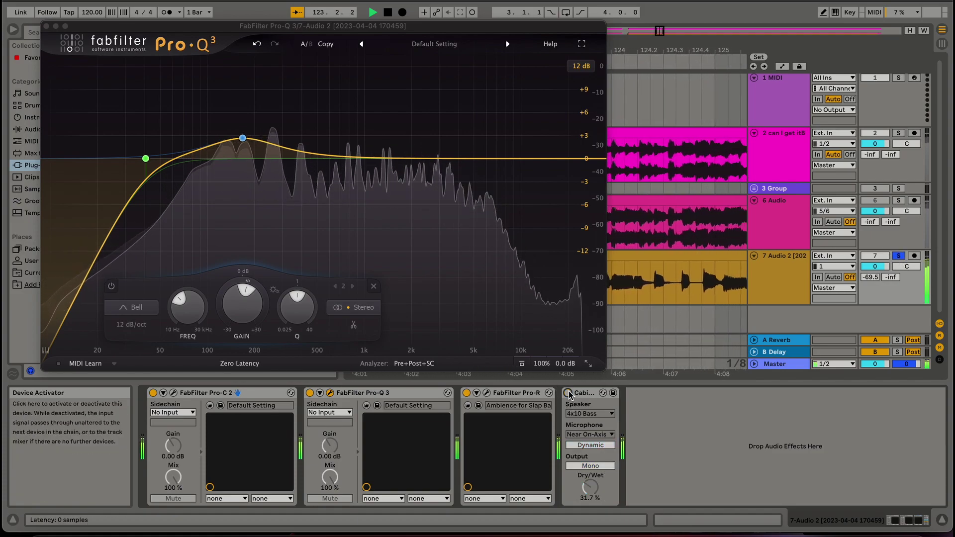
click(568, 394)
key(space)
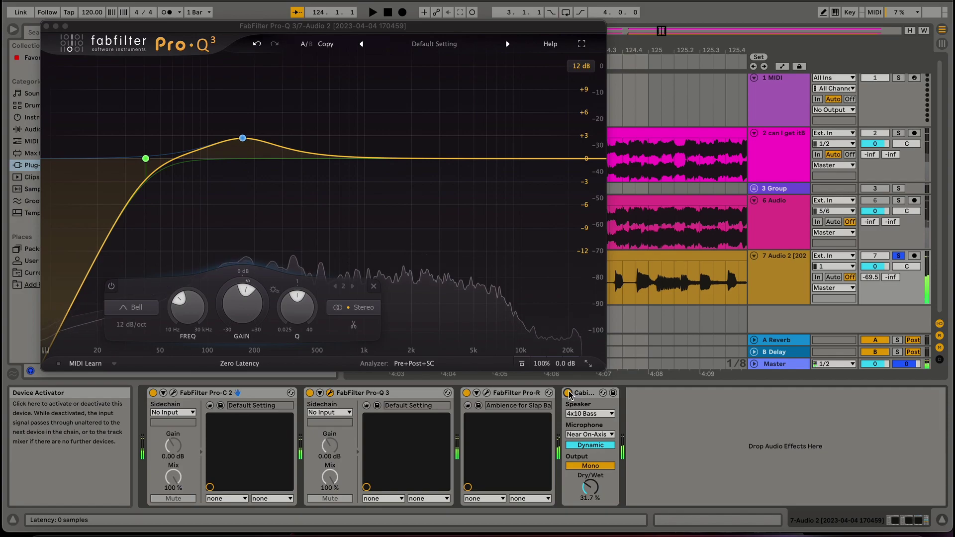
click(899, 257)
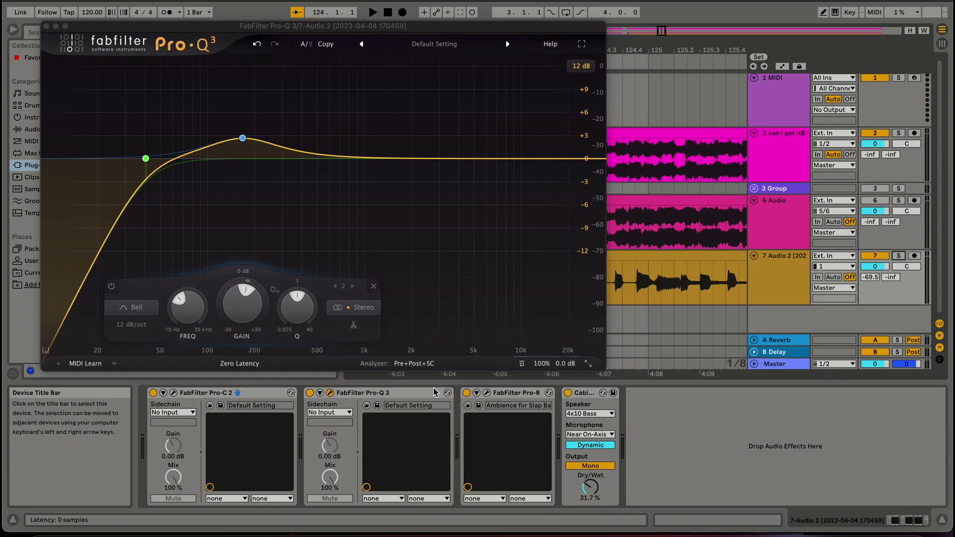